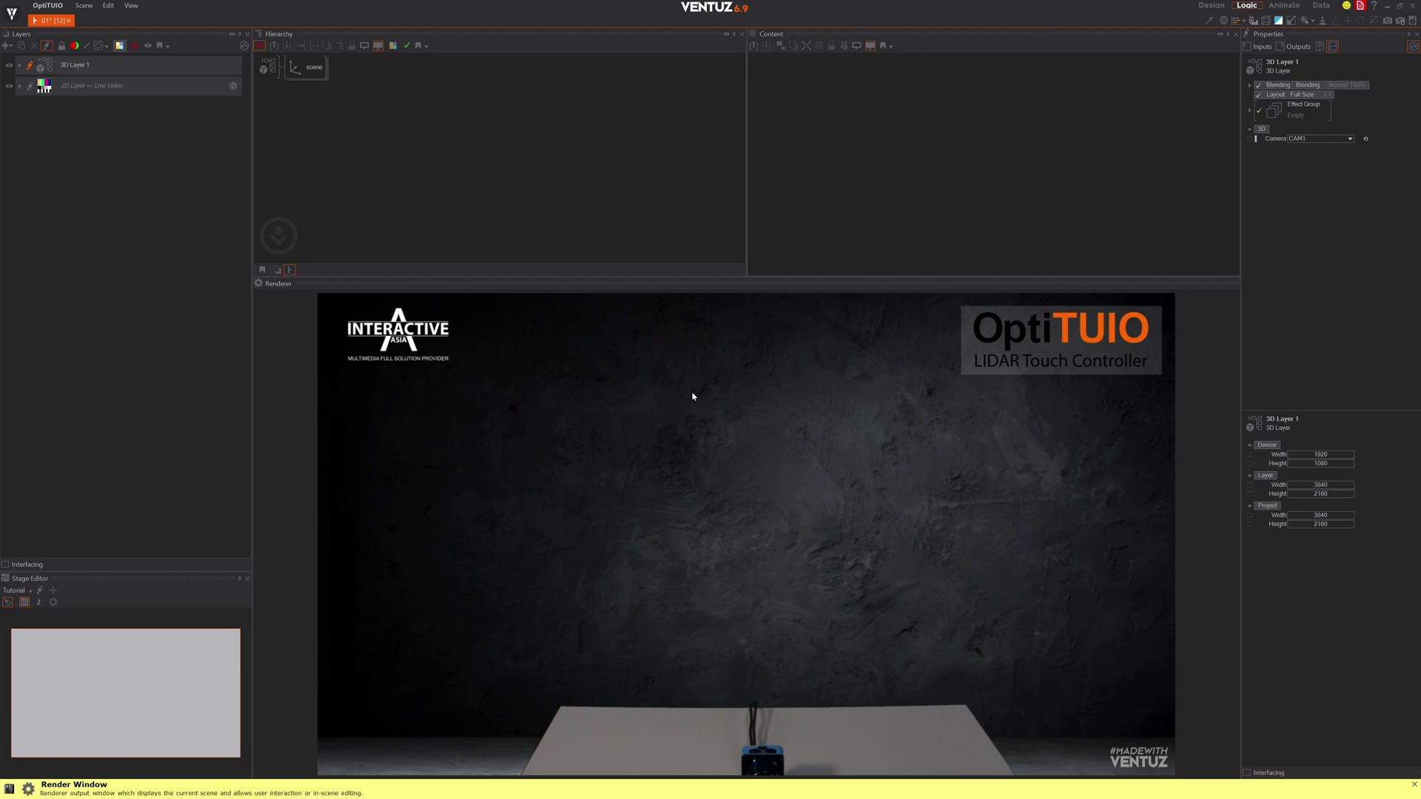
Step: Expand the scene node to reveal its lights and rectangles, then select it to show its Axis properties
left_click(300, 68)
left_click(300, 68)
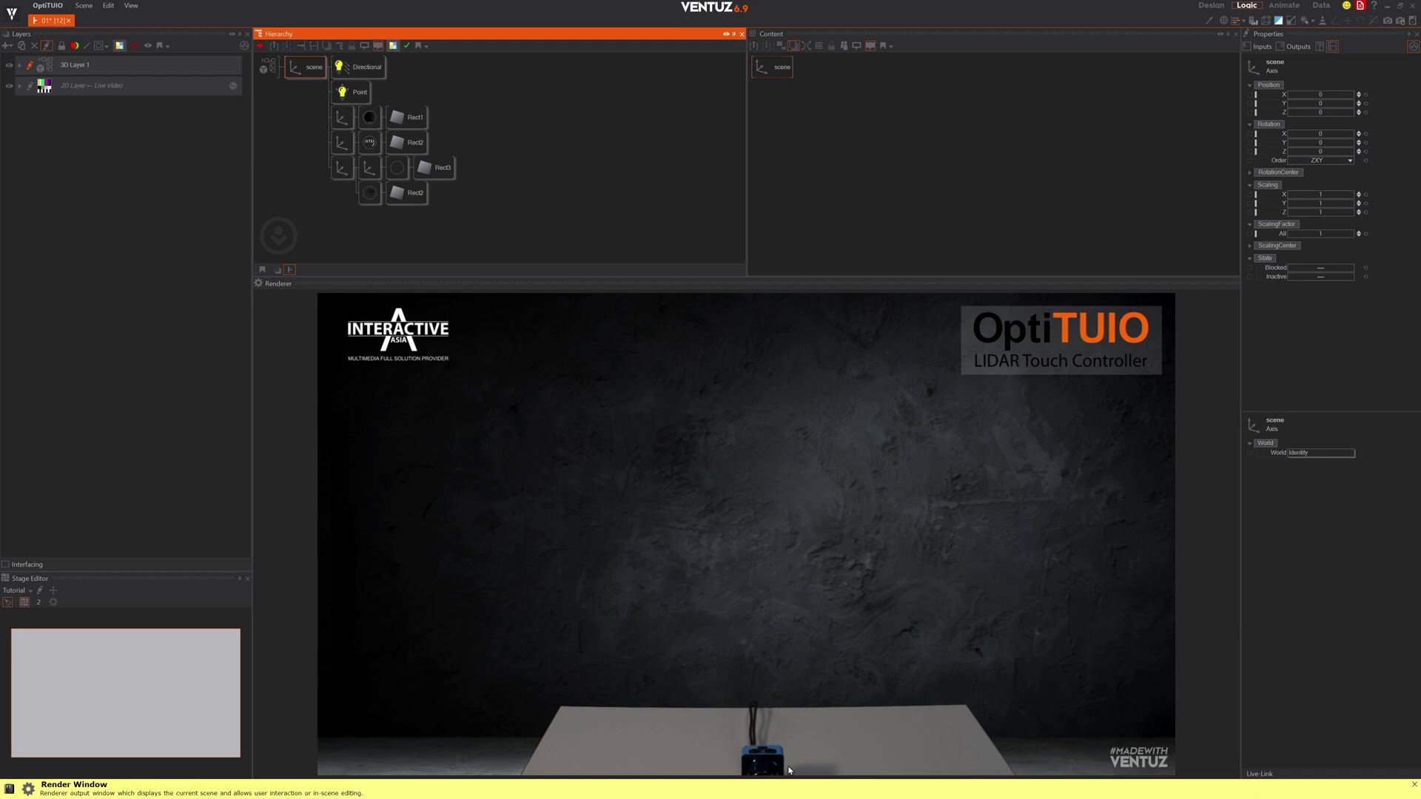
Step: Switch to OptiTUIO and add a KELI LS sensor device on the Devices page
key("alt+Tab")
key("alt+Tab")
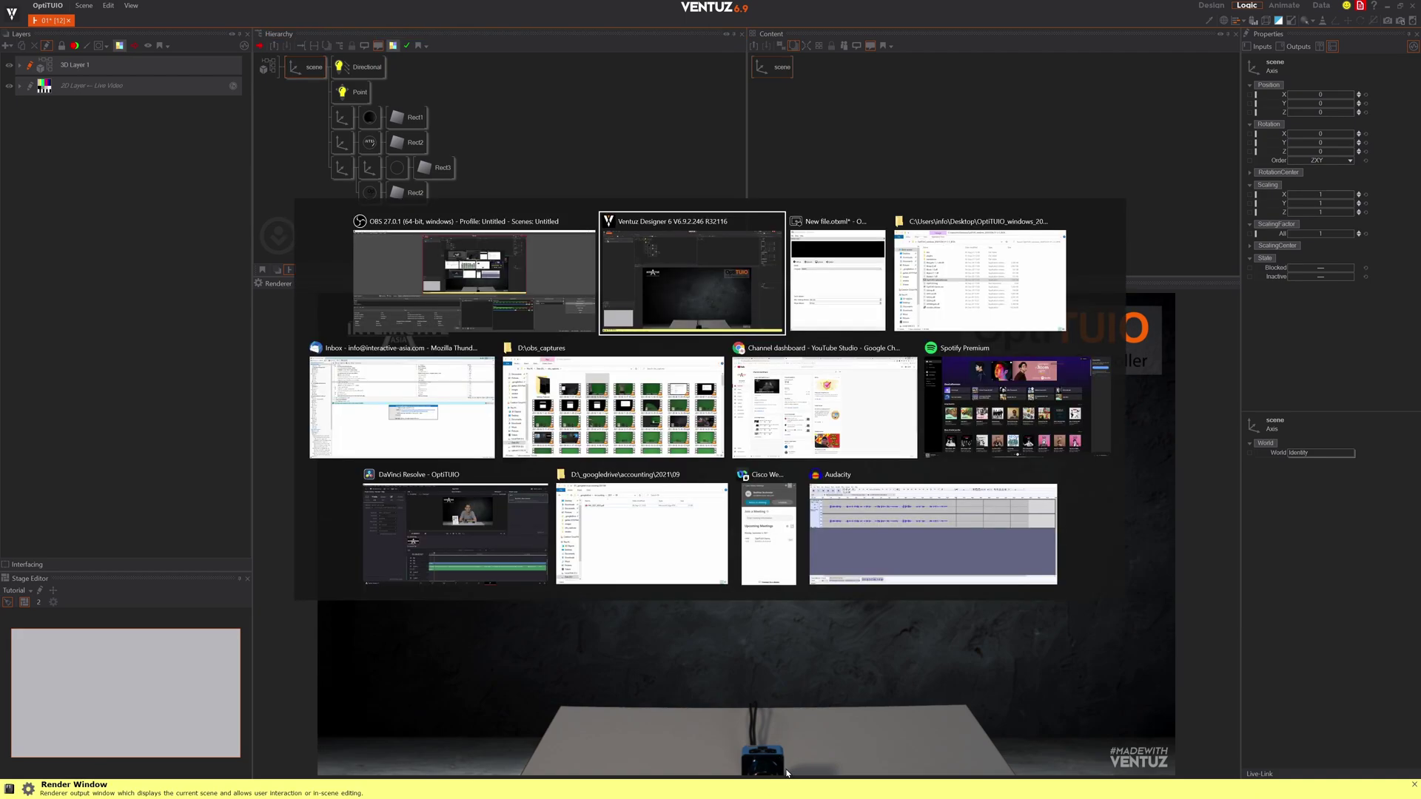
left_click_drag(674, 335, 707, 158)
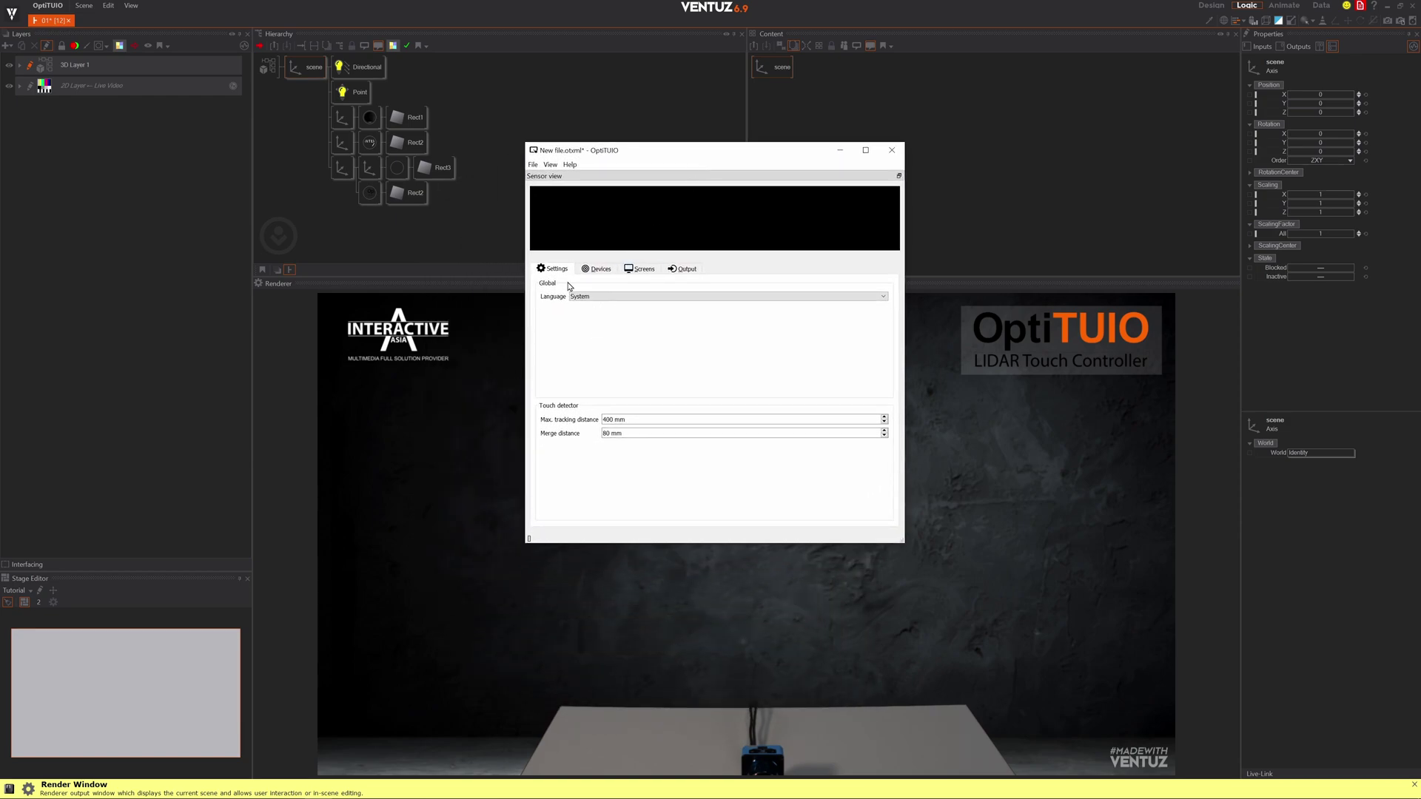
left_click(596, 271)
left_click(548, 289)
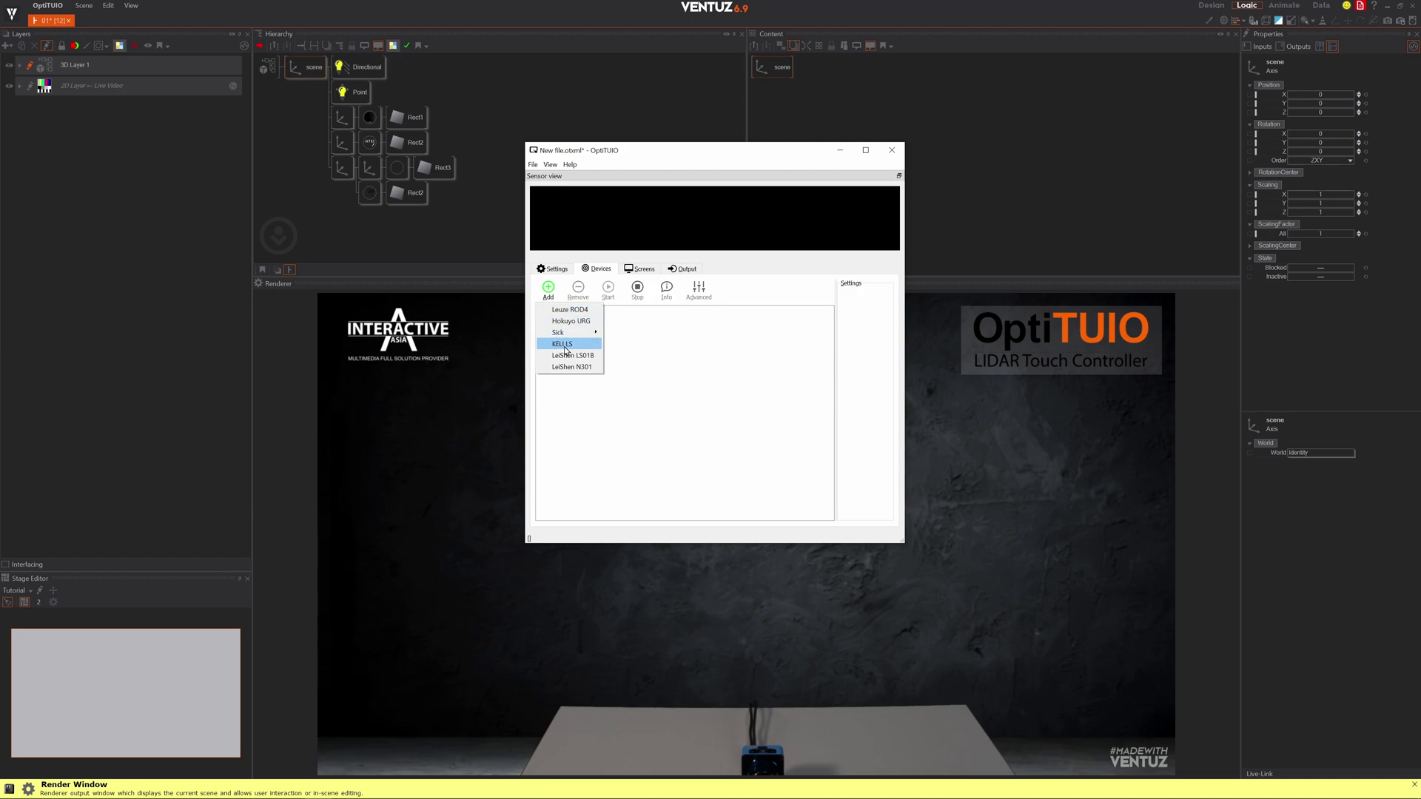
left_click(562, 345)
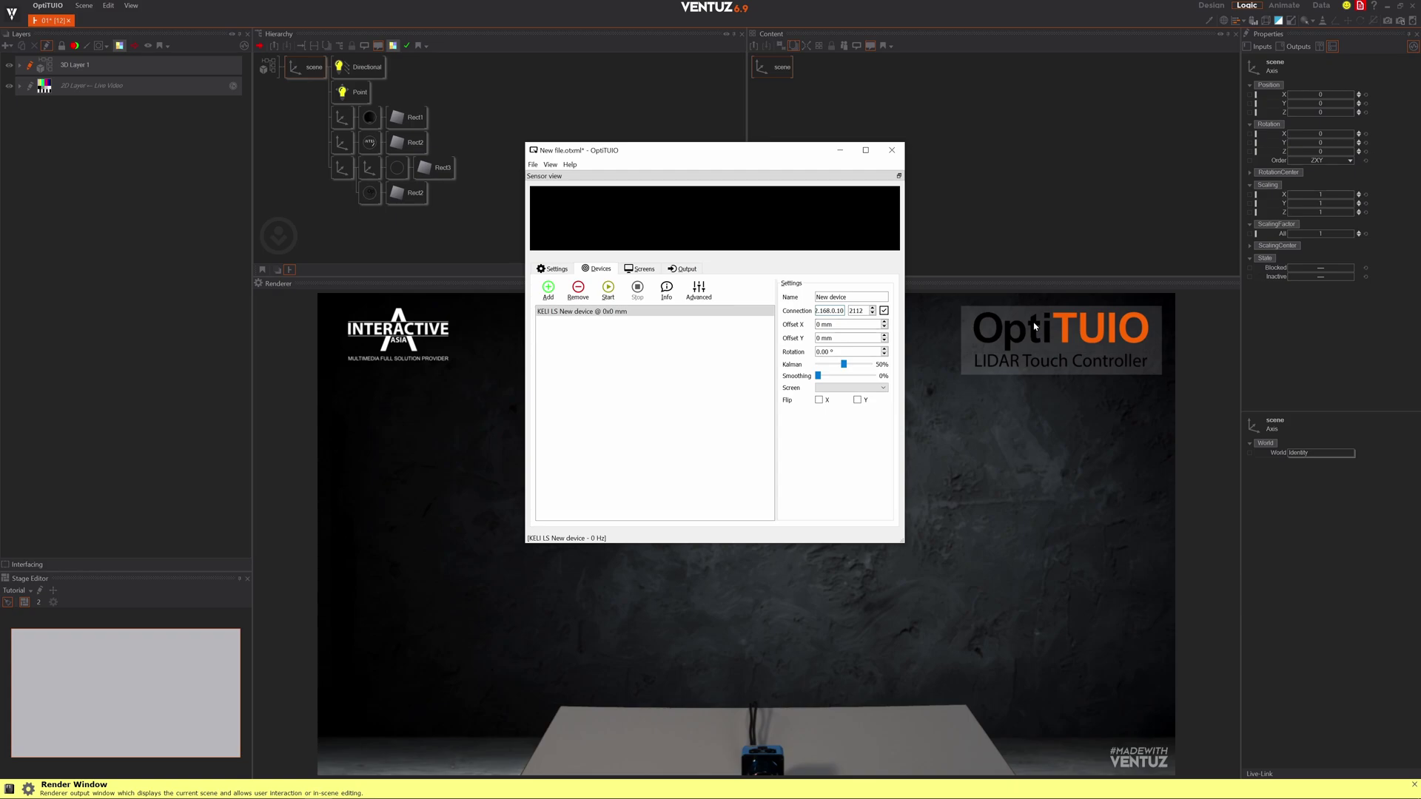
Step: Start the KELI LS device streaming scan data and enlarge the sensor view
left_click(599, 430)
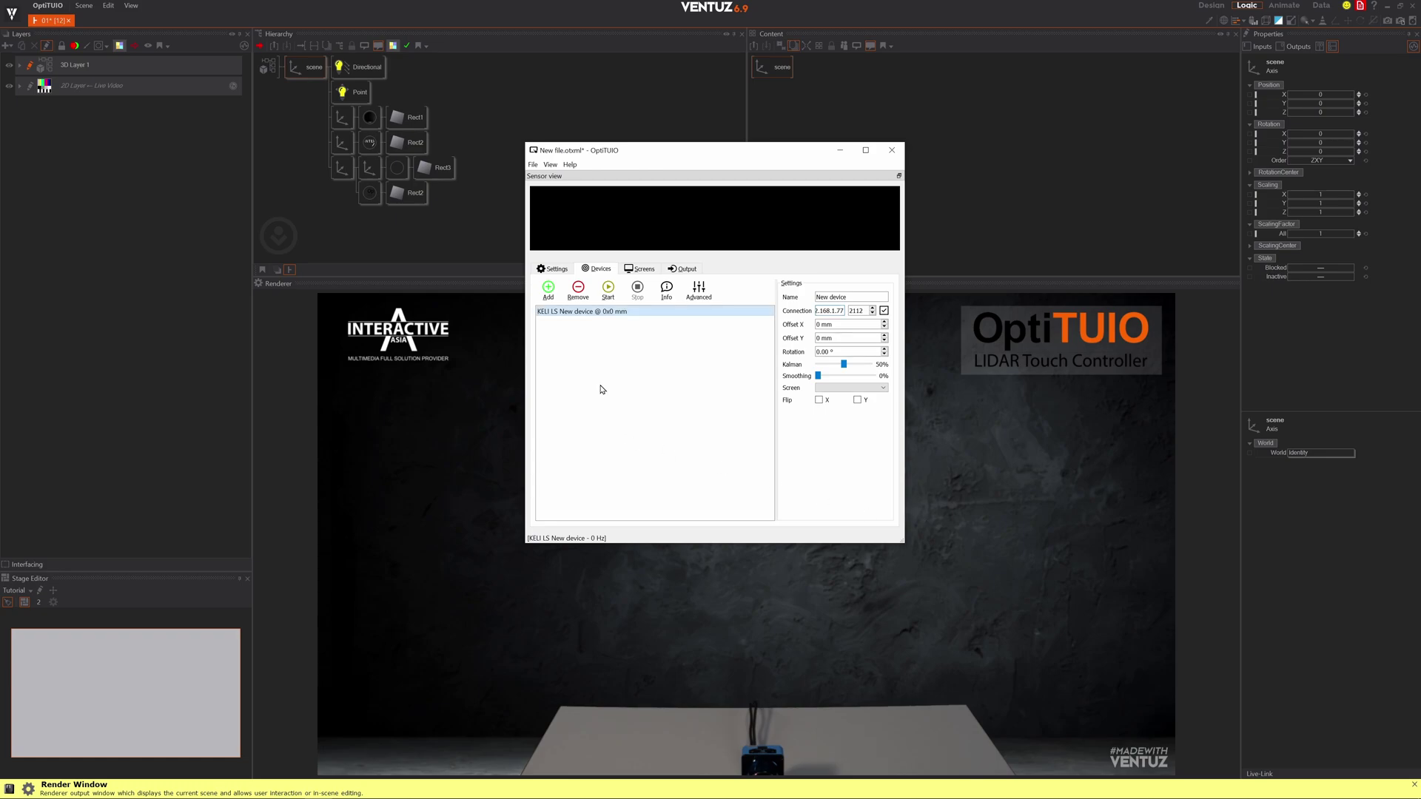
left_click(607, 289)
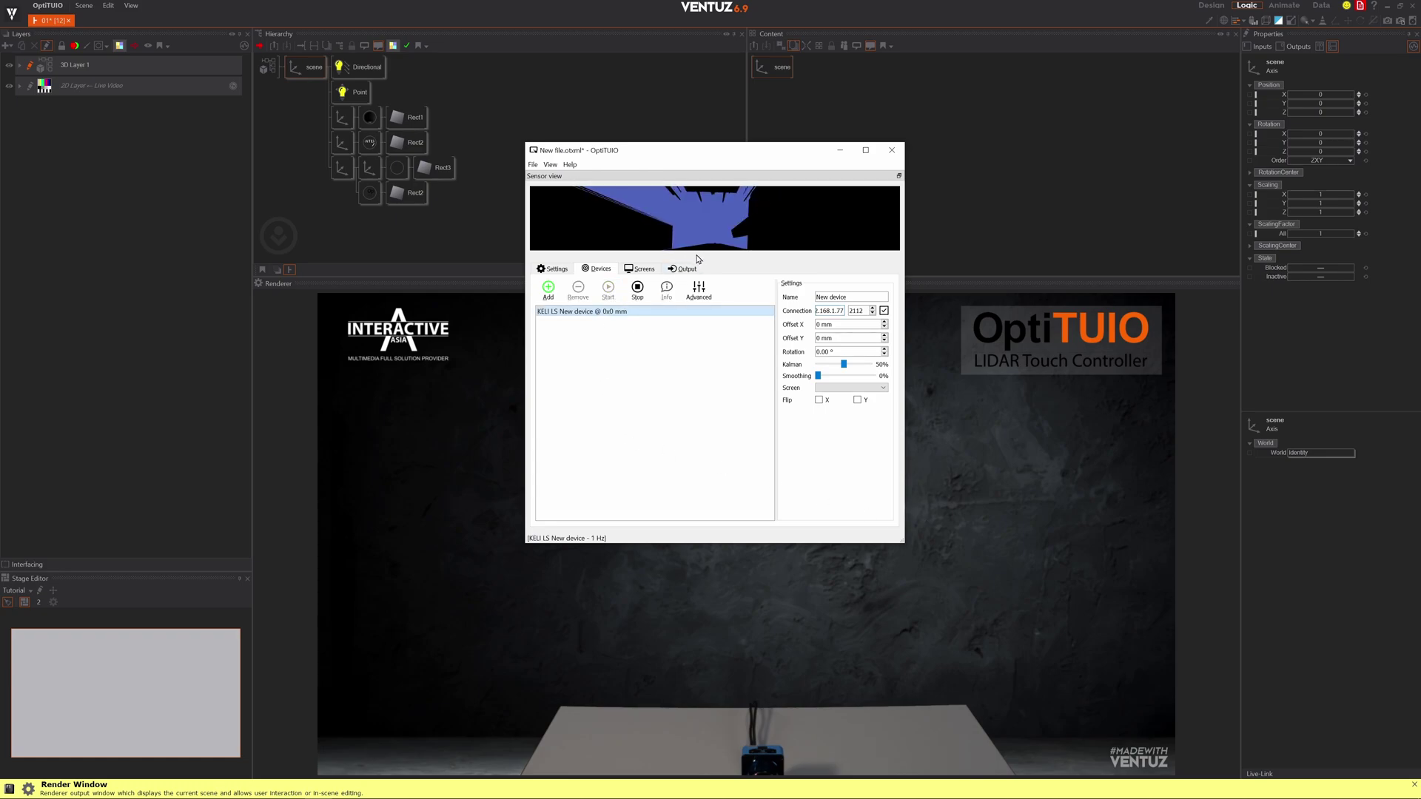
left_click_drag(698, 256, 709, 353)
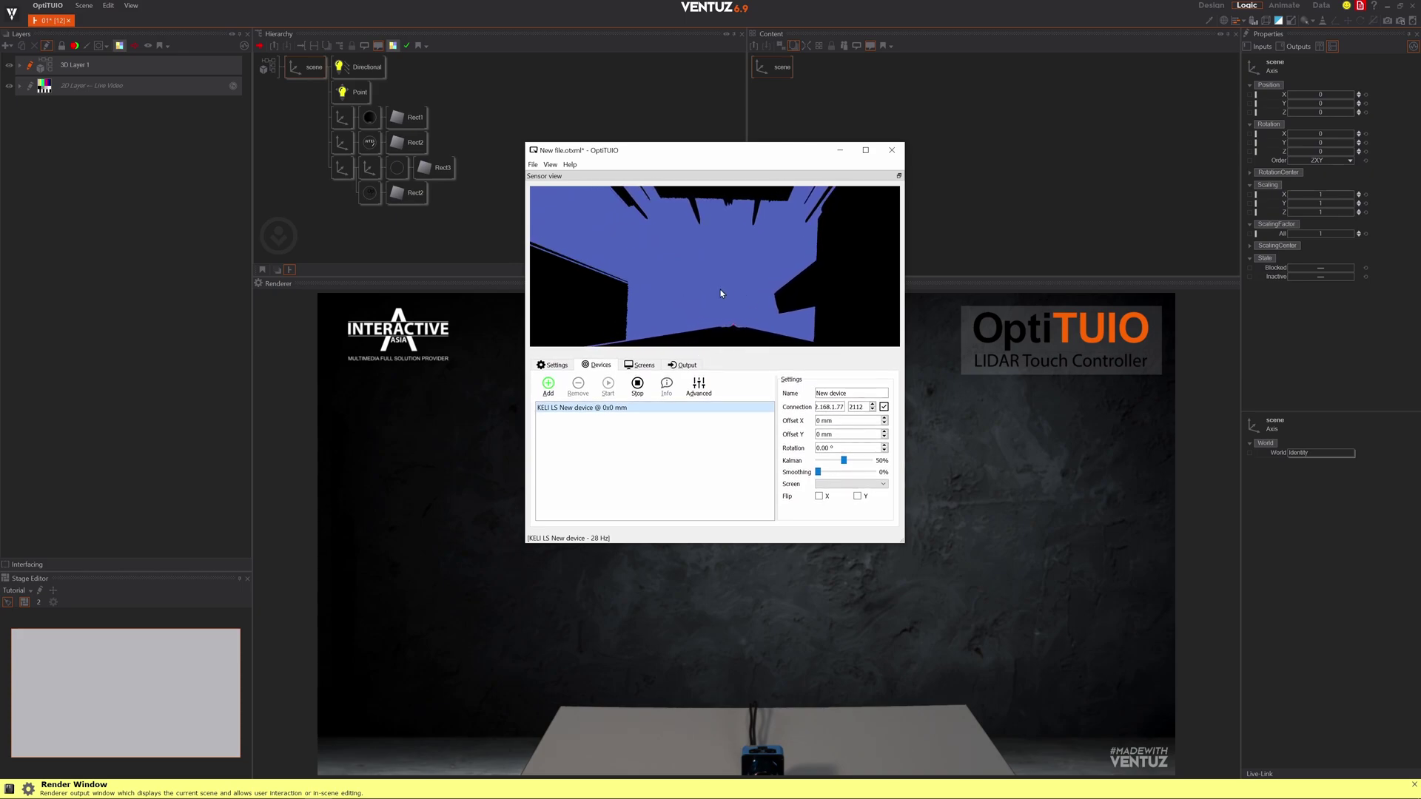
Step: Add a rectangular screen area with Size X 1700 mm and Size Y 1000 mm
left_click(639, 365)
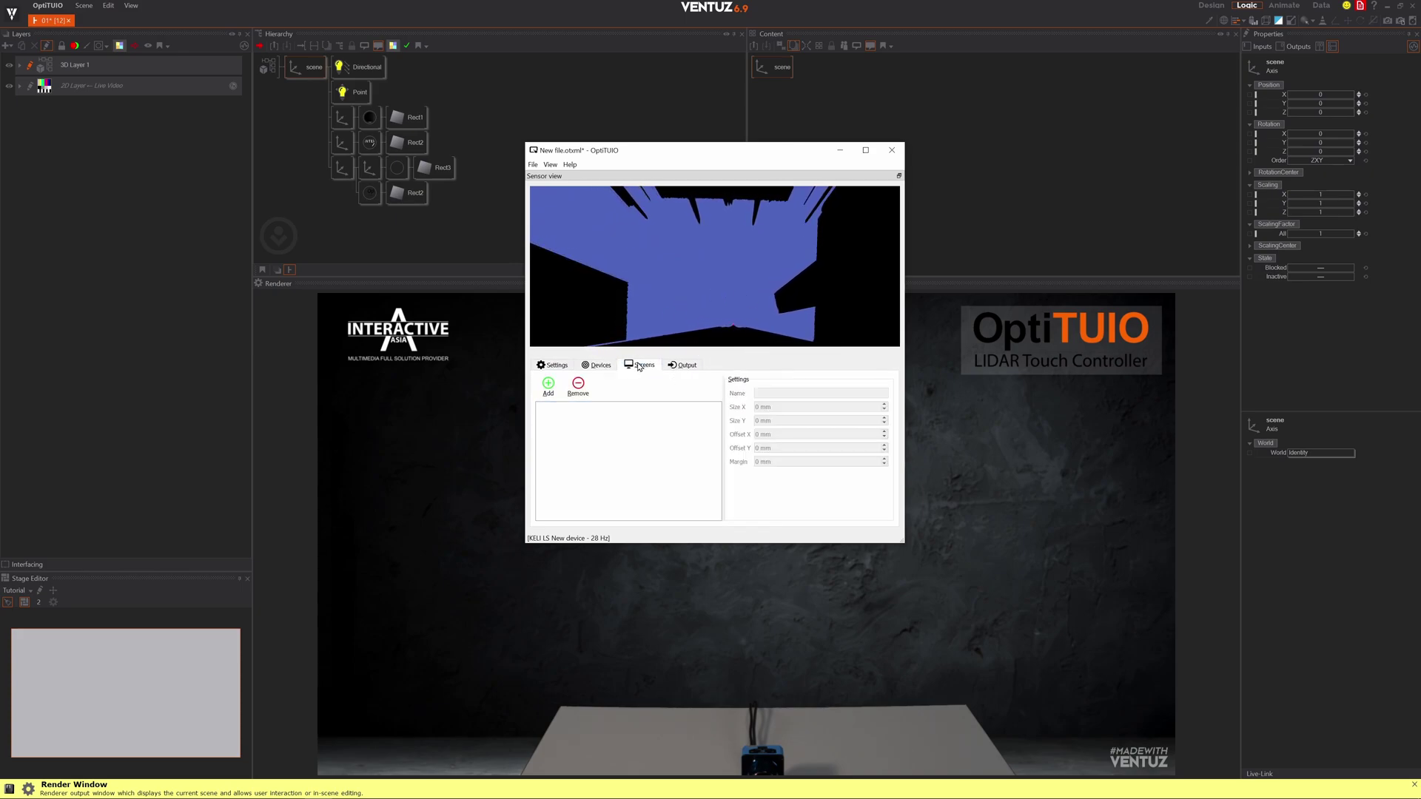
left_click(547, 386)
left_click(570, 407)
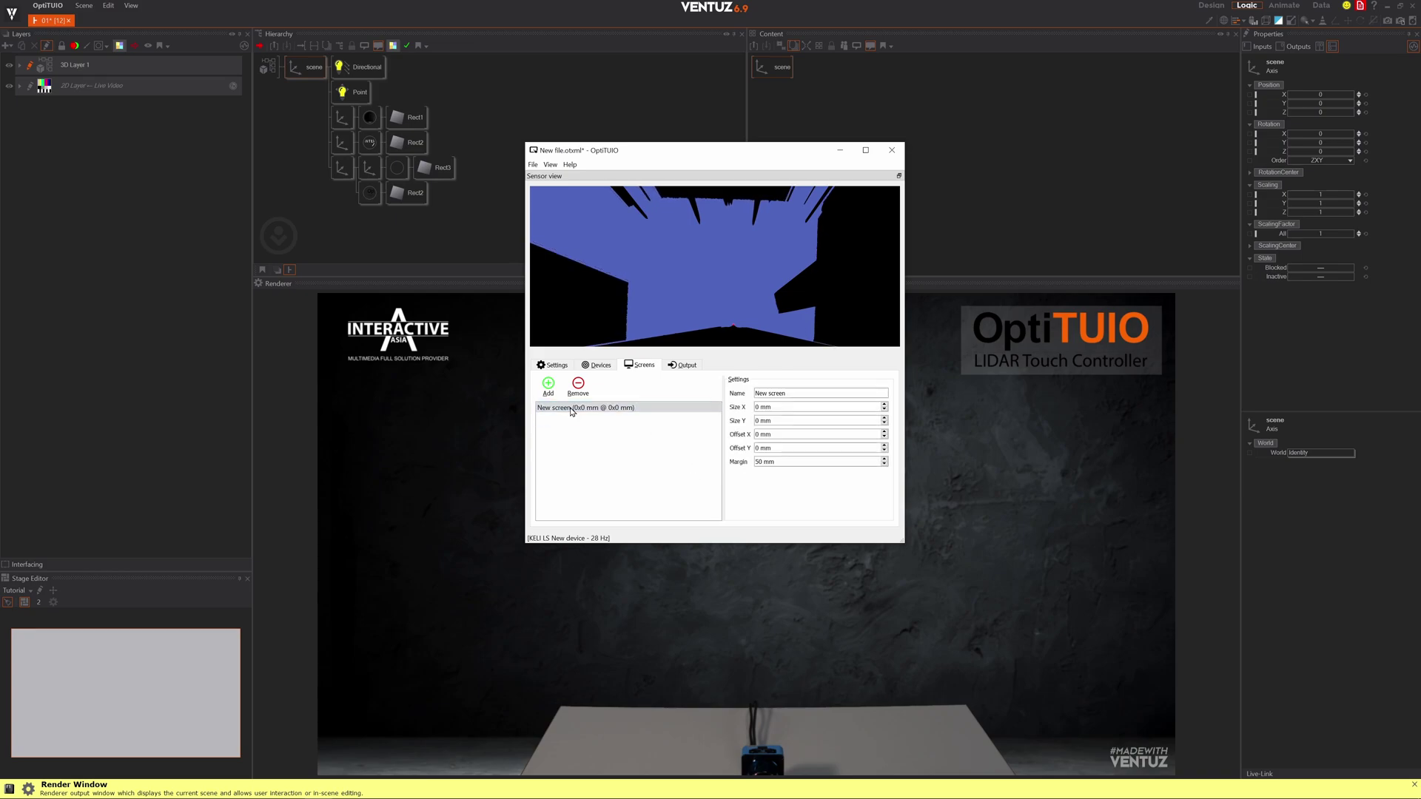
left_click(757, 407)
type("170")
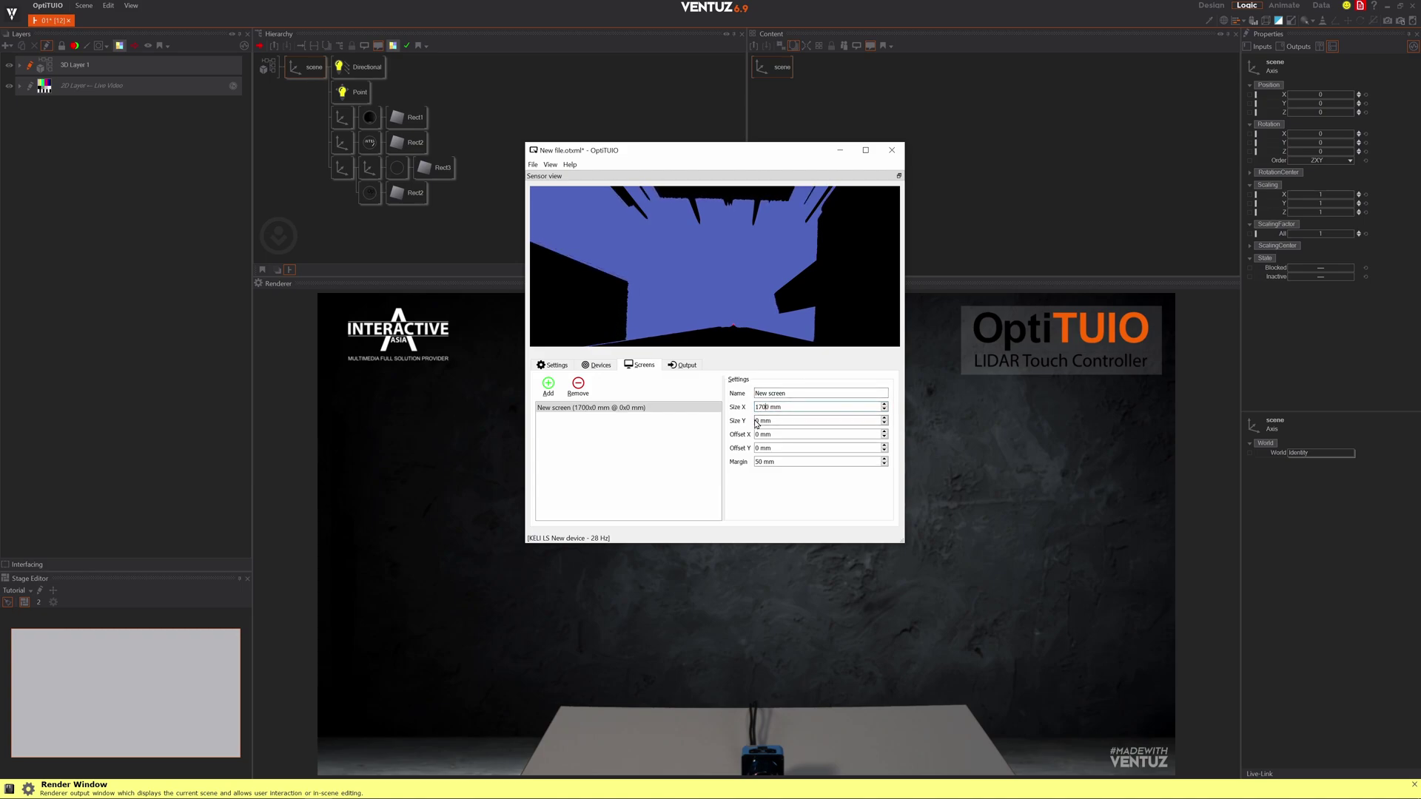
key("Tab")
type("100")
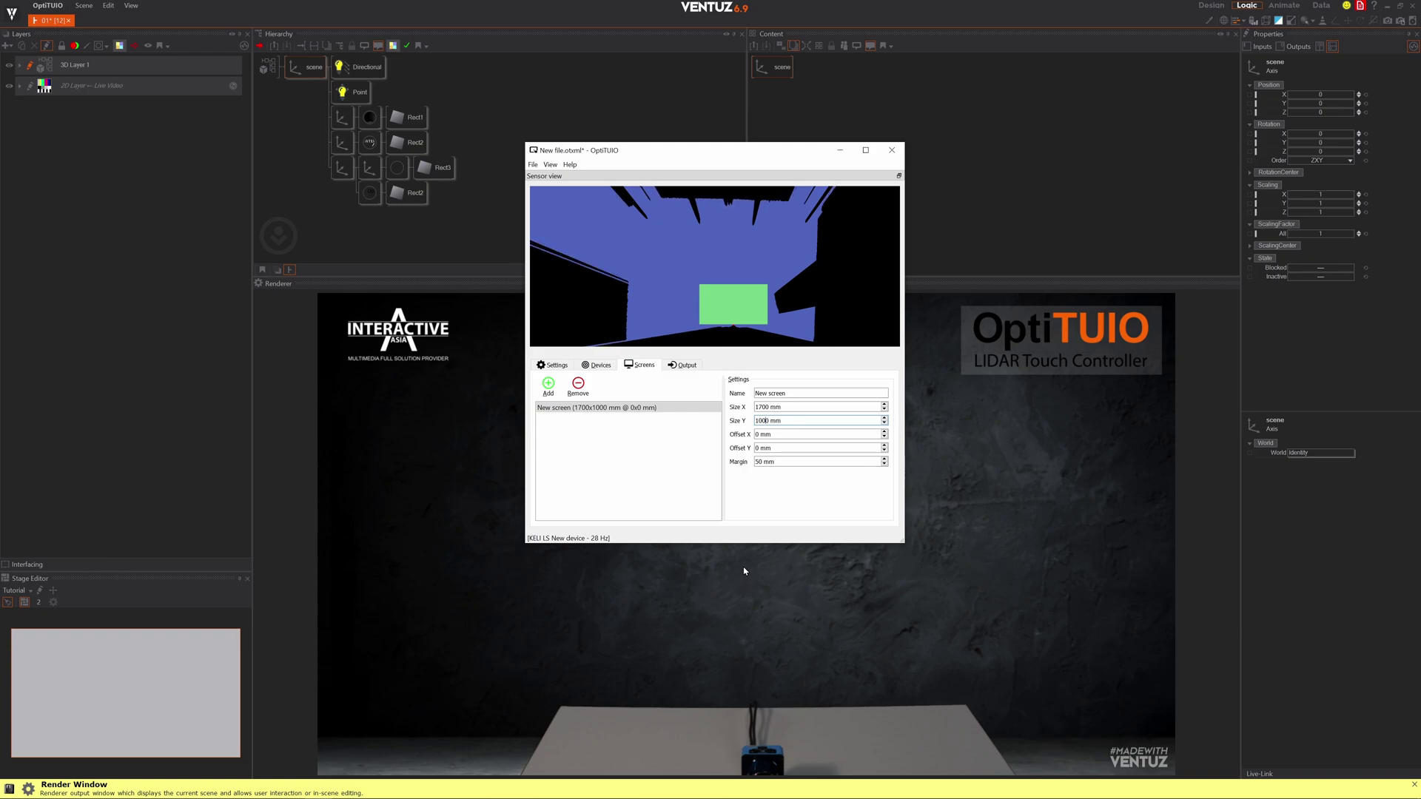
Step: Assign the 1700x1000 mm screen to the KELI LS sensor on the Devices tab
left_click(593, 369)
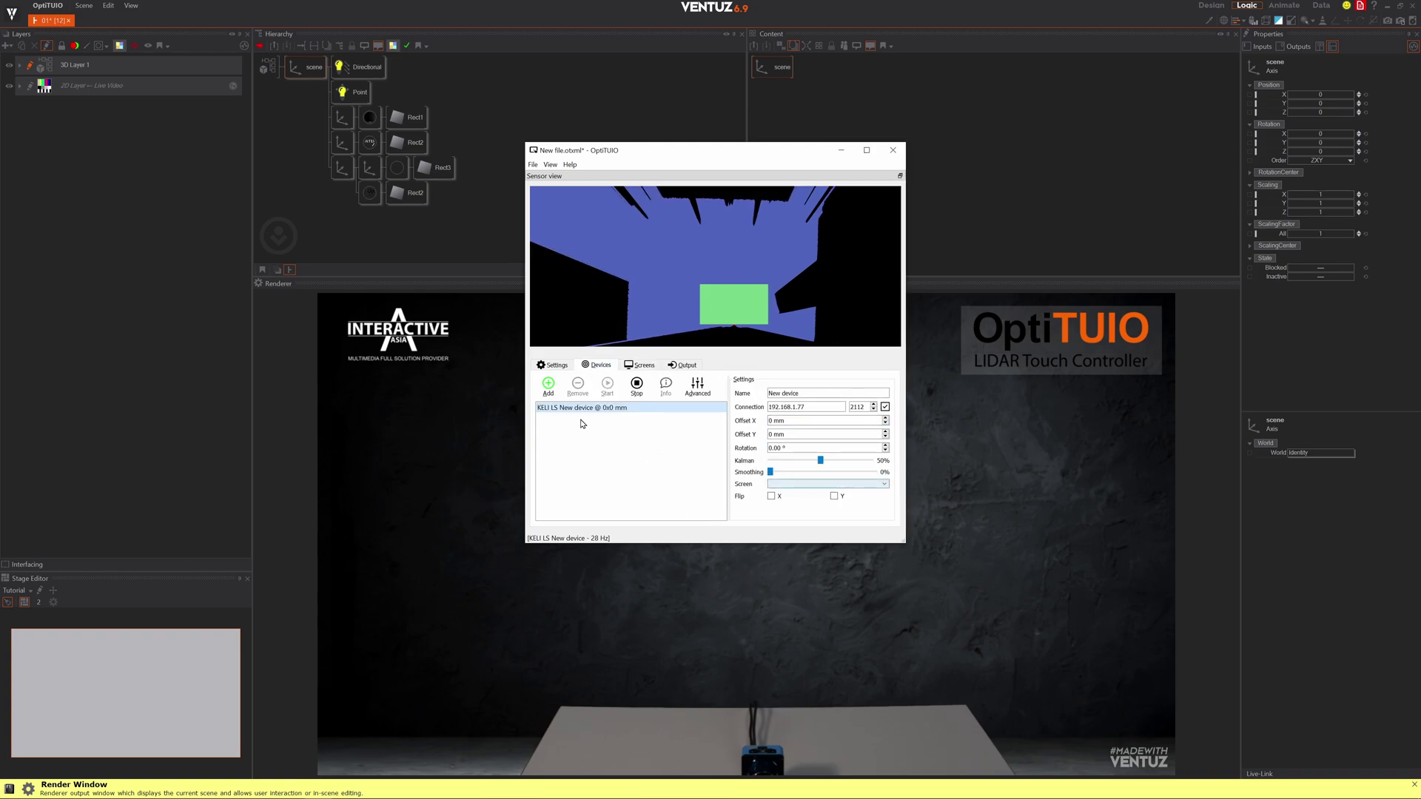
left_click(814, 484)
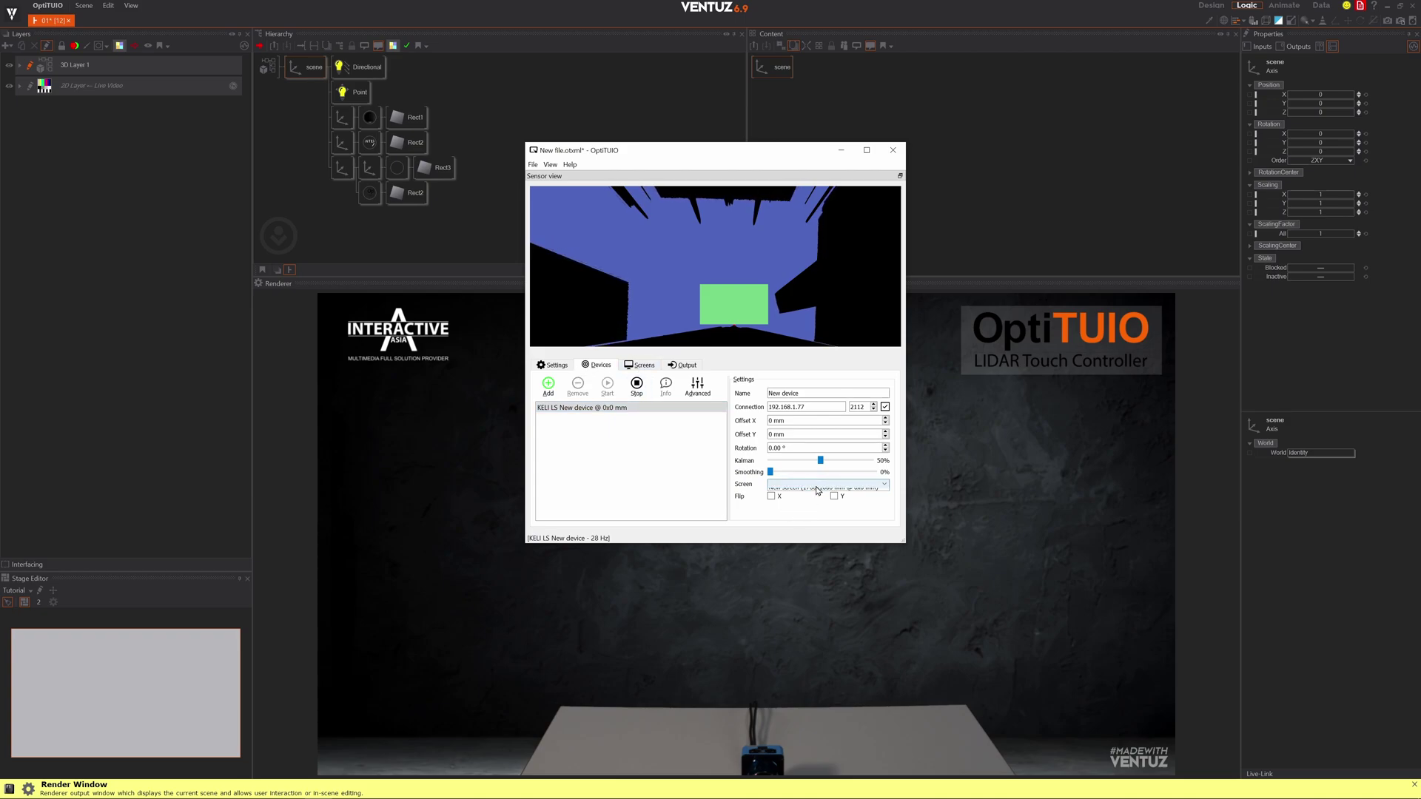
left_click(808, 496)
Step: Add a TUIO output sending to 127.0.0.1 port 3333
left_click(683, 366)
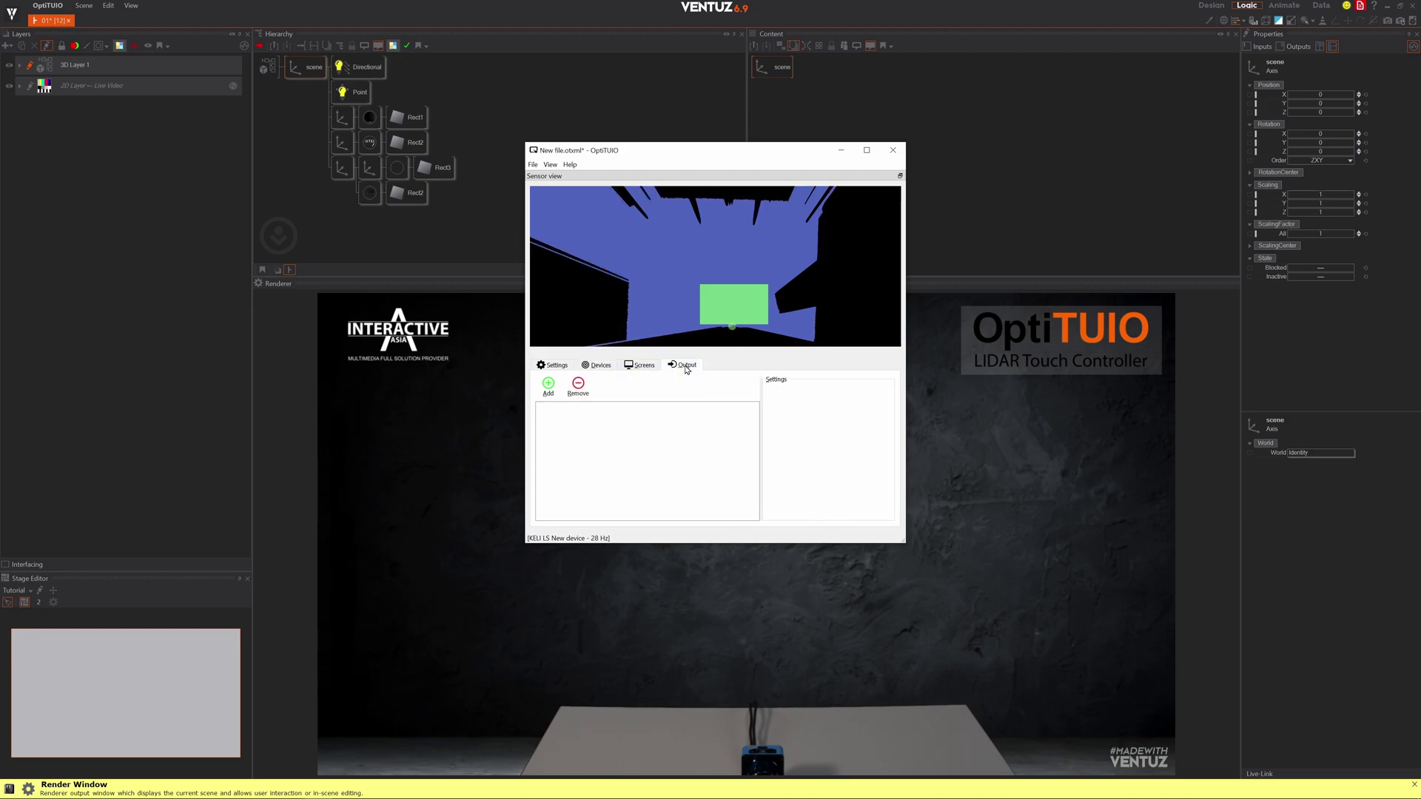
left_click(548, 385)
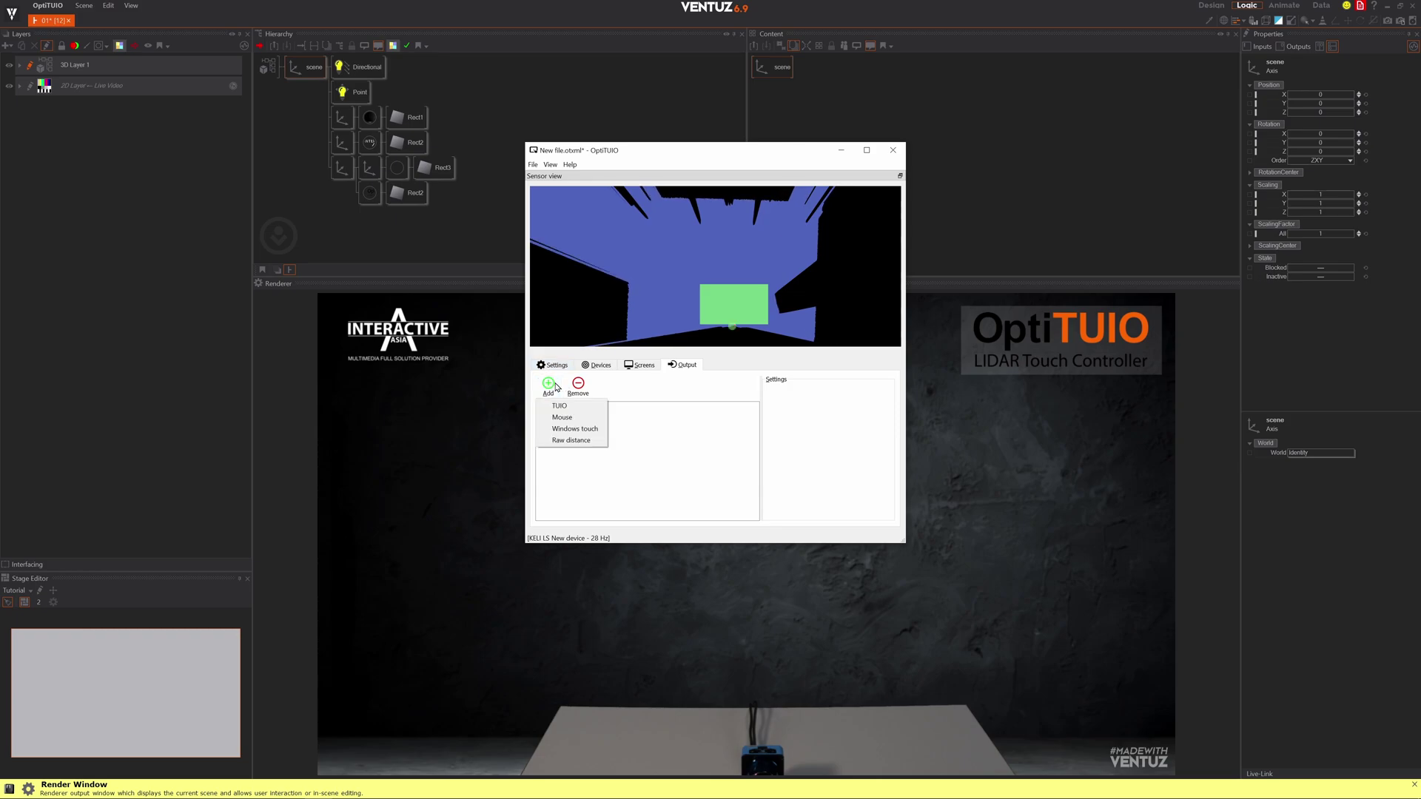
left_click(555, 406)
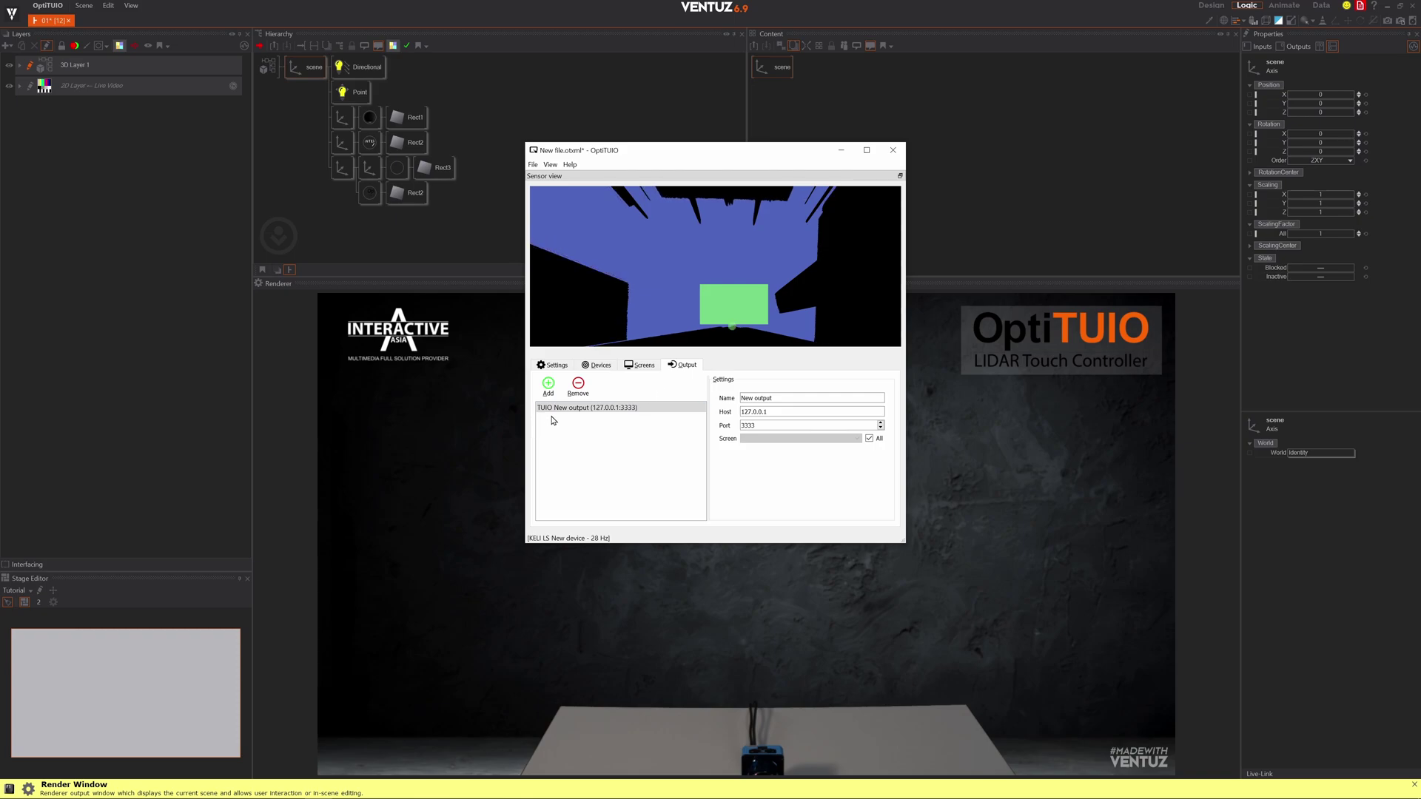
Step: Raise the screen area's Offset Y to 9 mm on the Screens tab
left_click(604, 367)
left_click(641, 365)
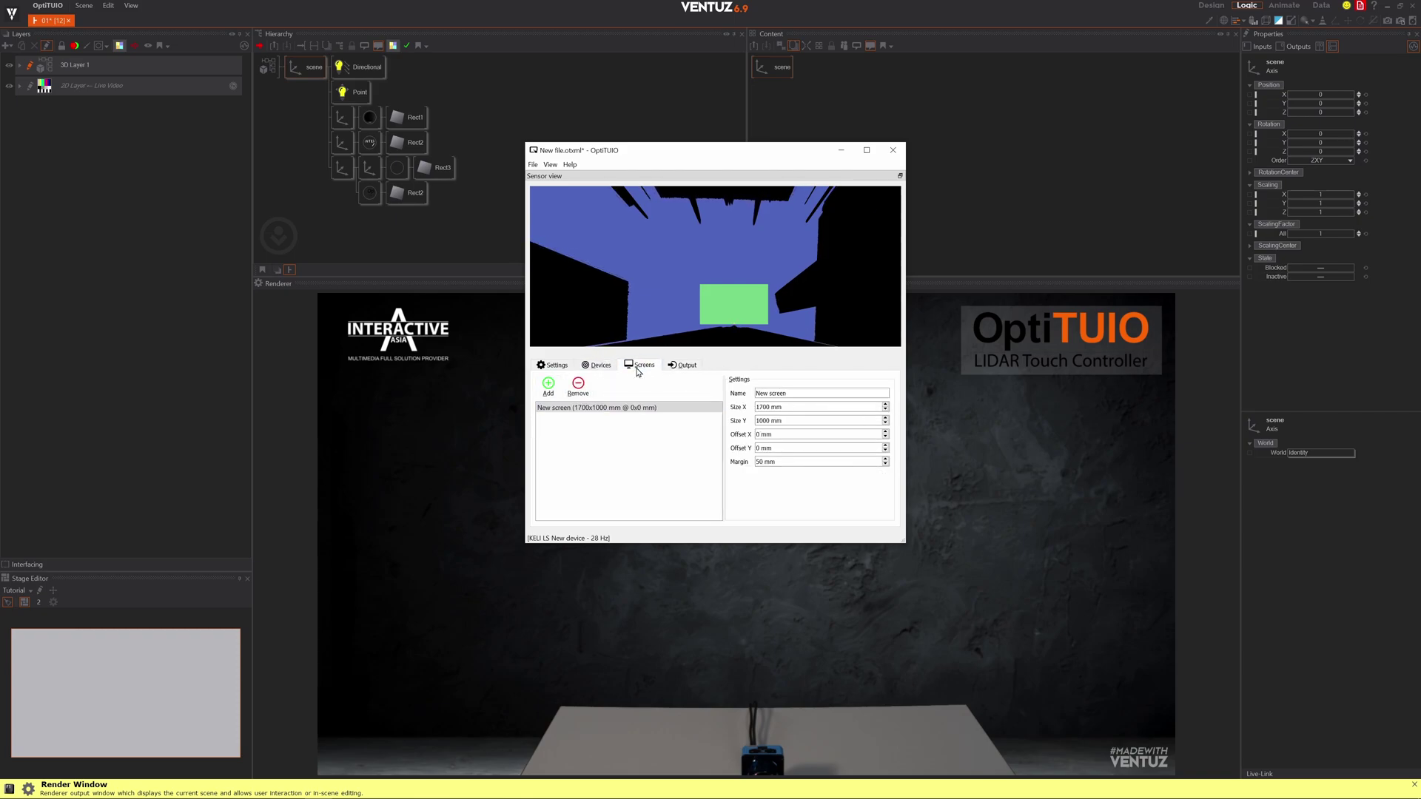
scroll(768, 447, "up", 5)
left_click(762, 447)
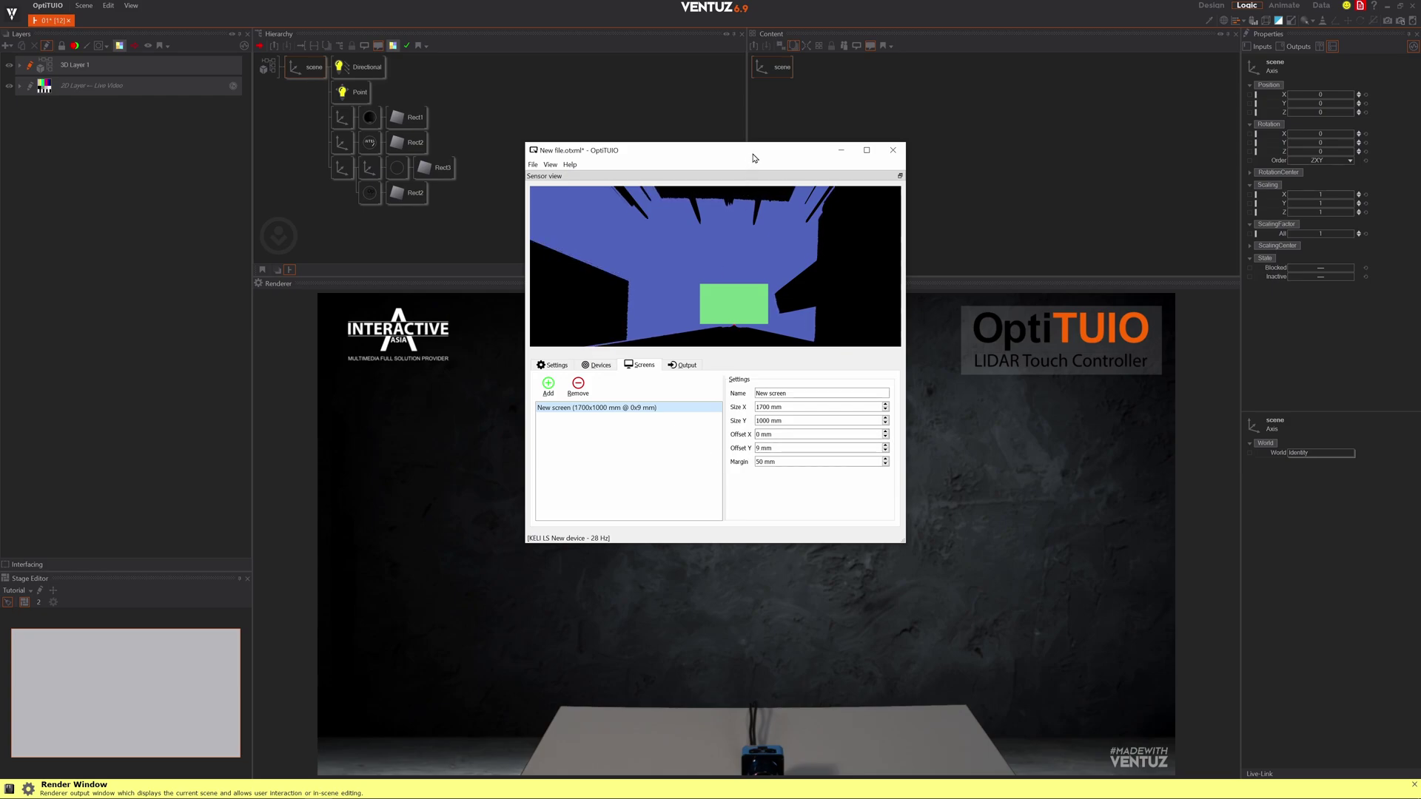
Step: Bring Ventuz forward, enable the Input Diagnostics overlay and drag across the render to test touches
left_click_drag(752, 154, 302, 55)
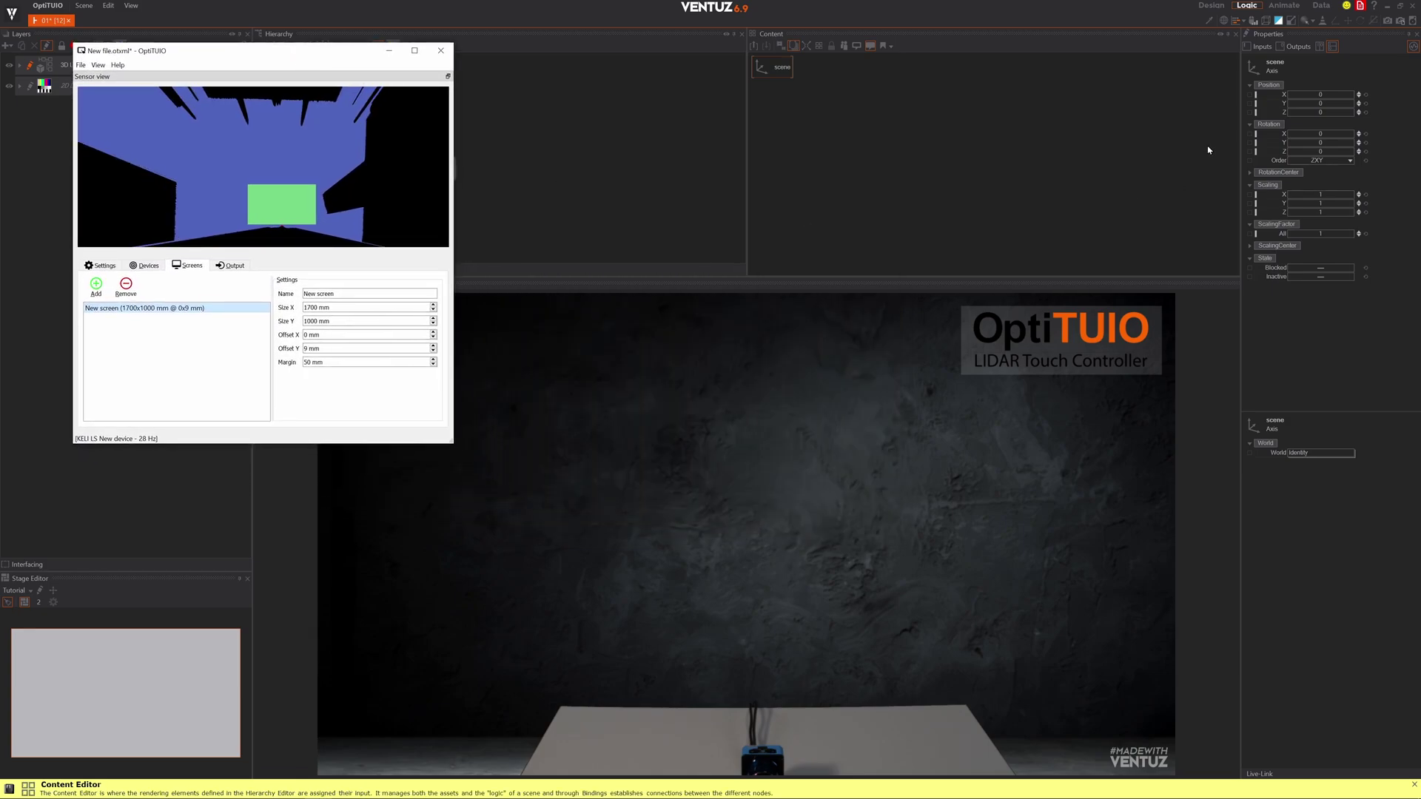
left_click(1255, 25)
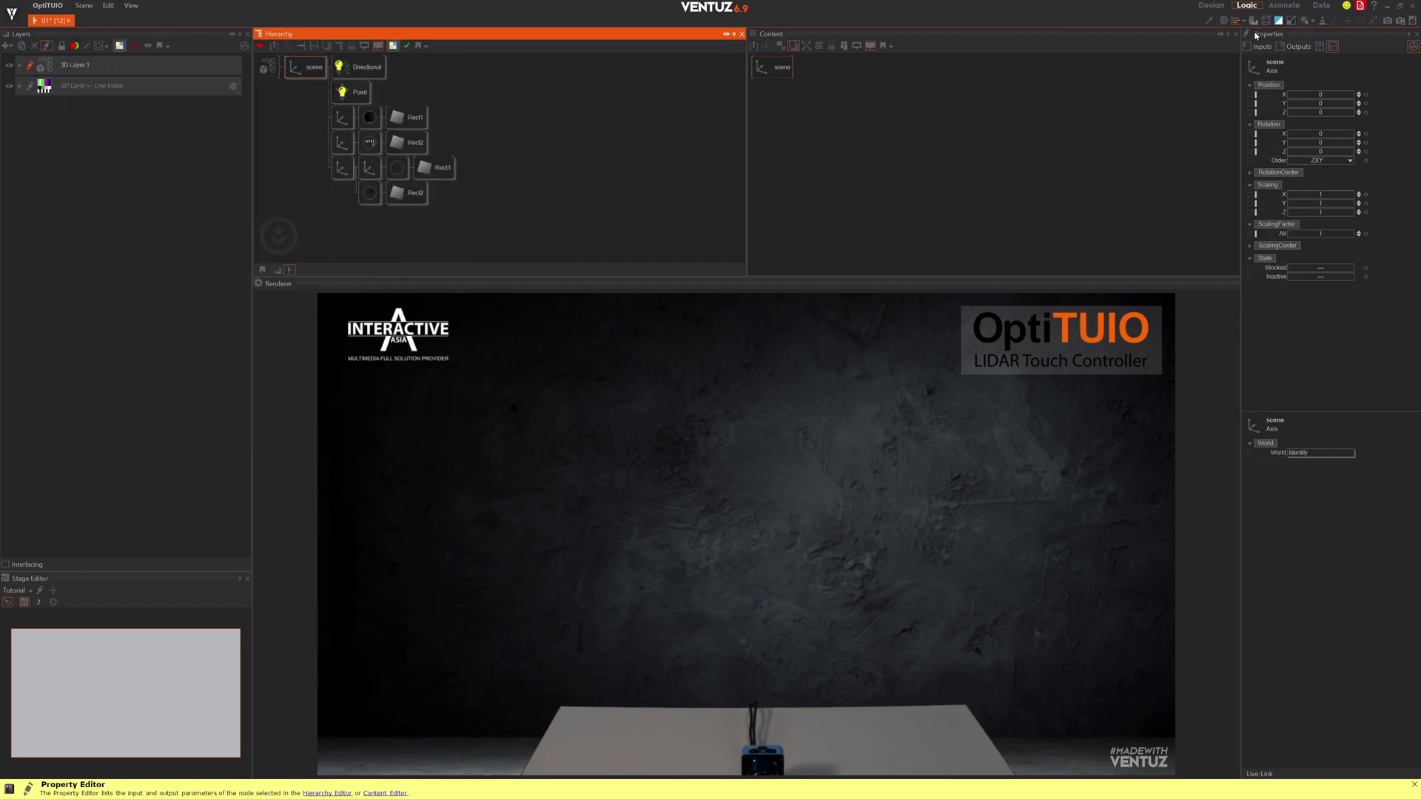
left_click(1254, 25)
mouse_move(651, 444)
left_mouse_down()
mouse_move(691, 422)
mouse_move(792, 570)
mouse_move(822, 474)
mouse_move(635, 568)
mouse_move(951, 470)
mouse_move(585, 428)
mouse_move(503, 479)
mouse_move(533, 572)
mouse_move(1048, 511)
mouse_move(829, 399)
mouse_move(888, 437)
mouse_move(770, 496)
mouse_move(643, 530)
mouse_move(603, 560)
mouse_move(595, 592)
left_mouse_up()
Step: Check OptiTUIO, then return to Ventuz and collapse 3D Layer 1's hierarchy to its scene node
key("alt+Tab")
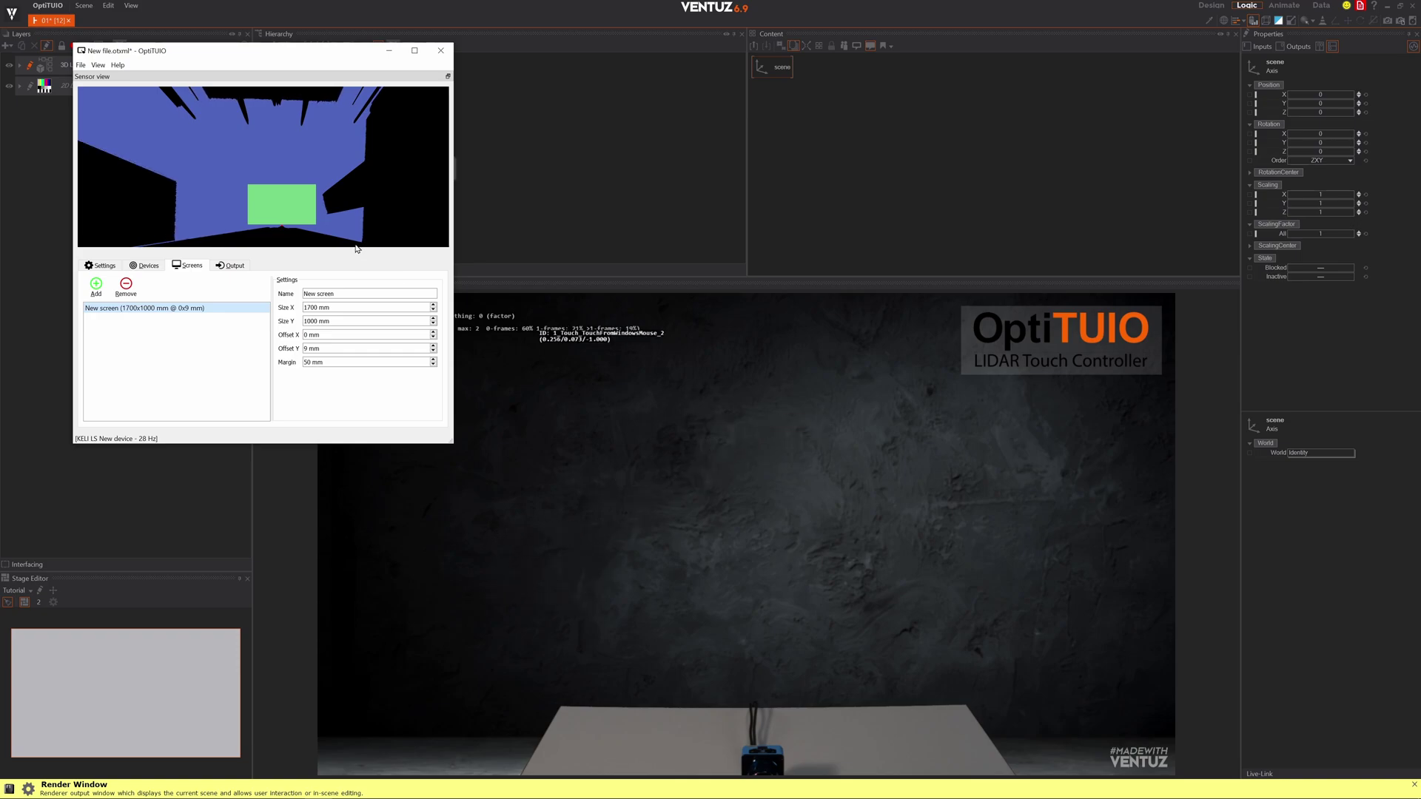
left_click(461, 187)
left_click(307, 82)
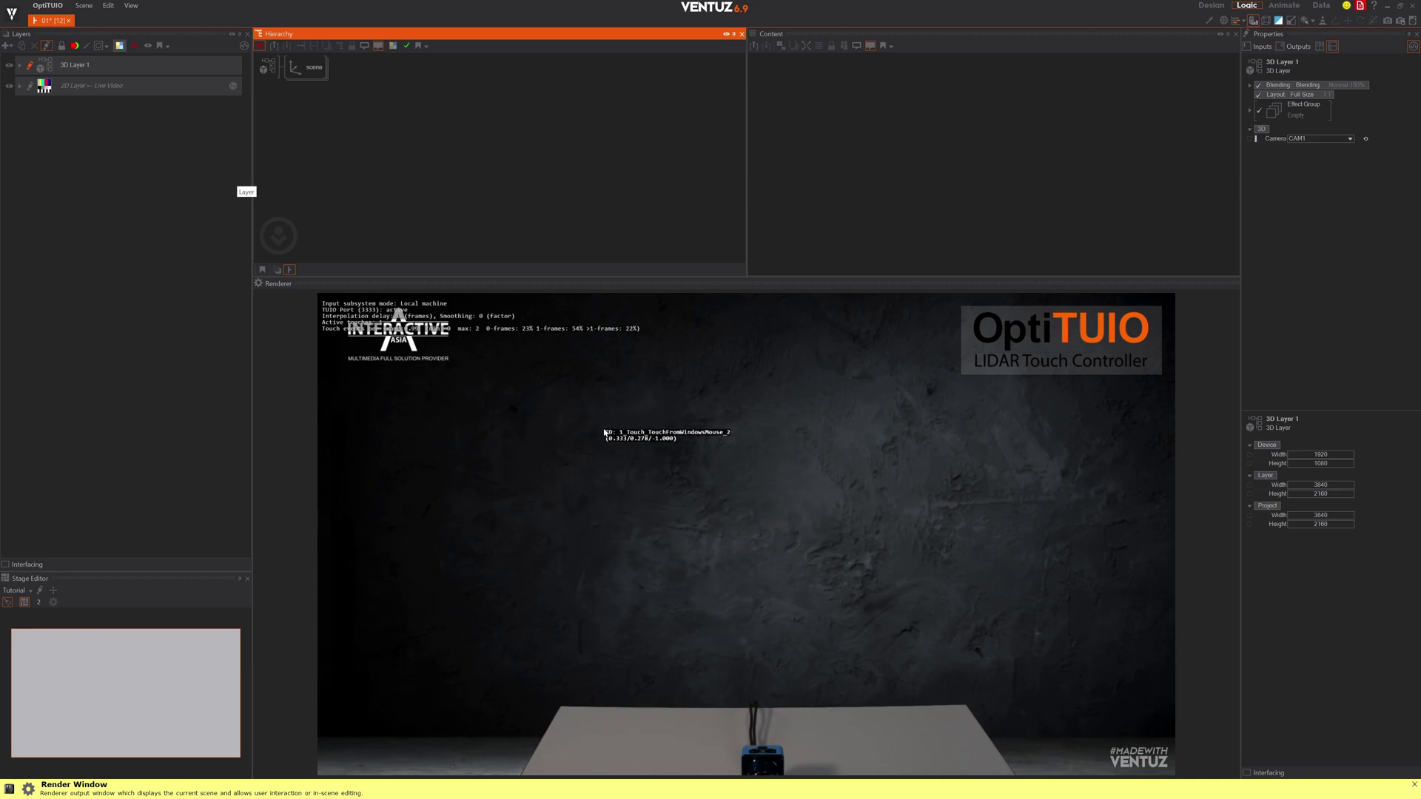
Step: Add a standard 3D layer and rename it Interactive
left_click(15, 44)
mouse_move(54, 101)
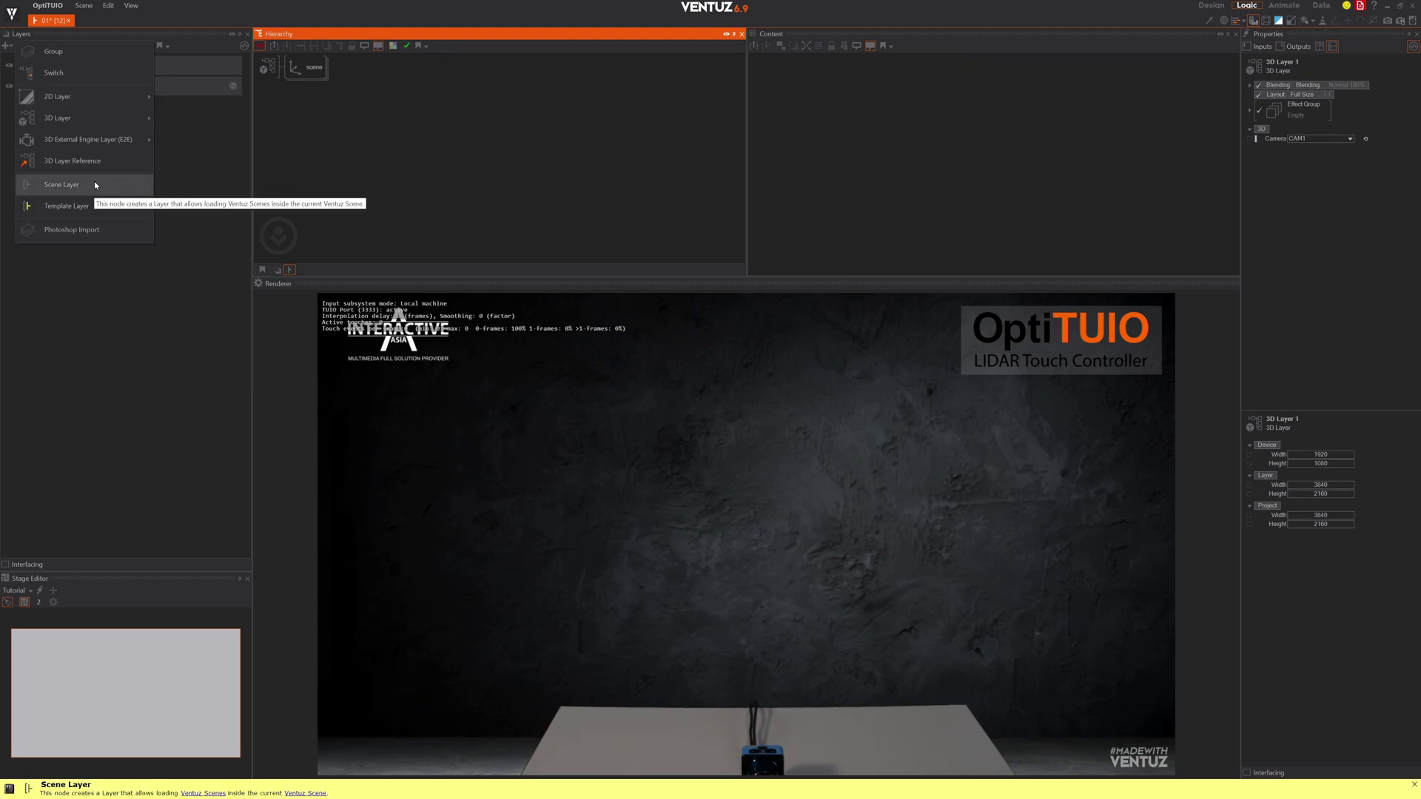
mouse_move(85, 130)
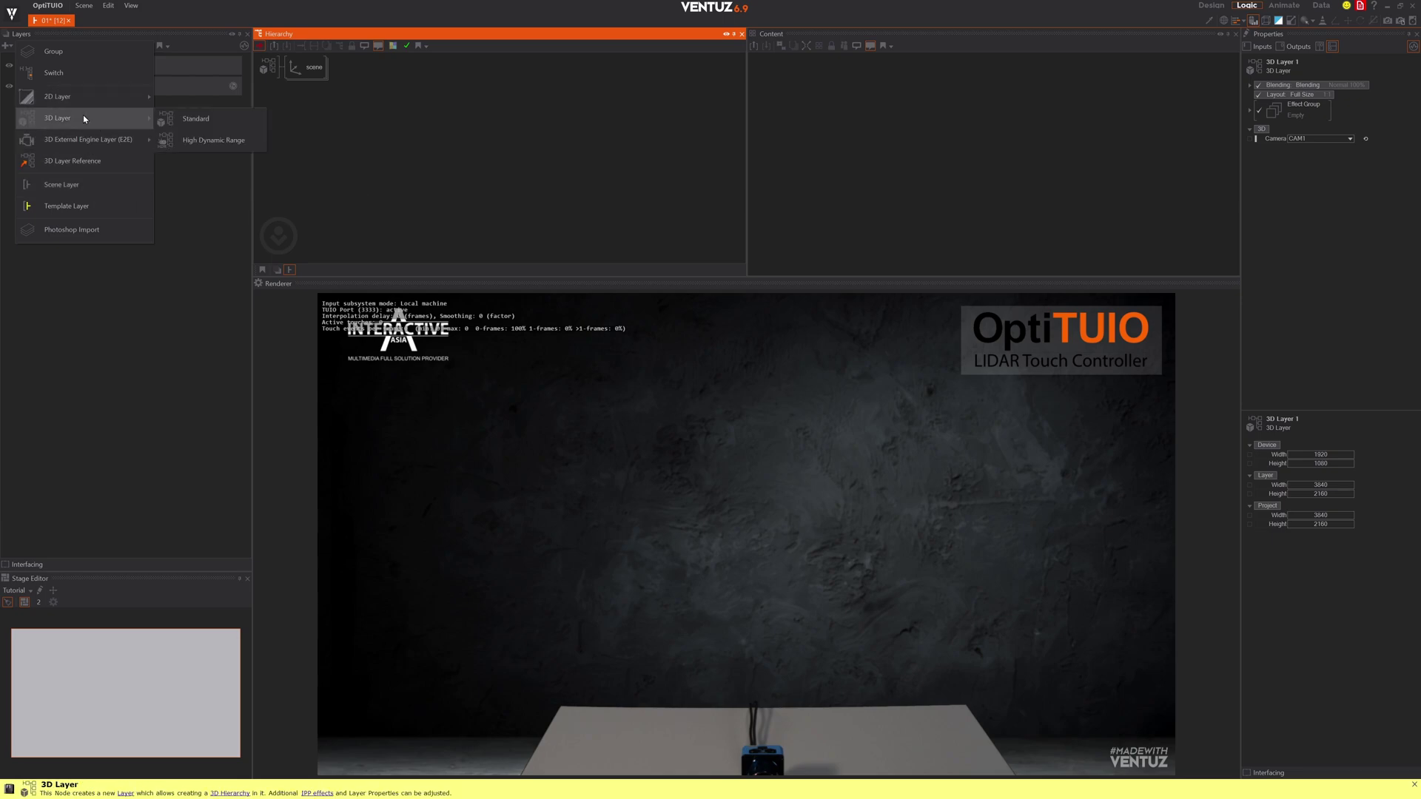
left_click(194, 120)
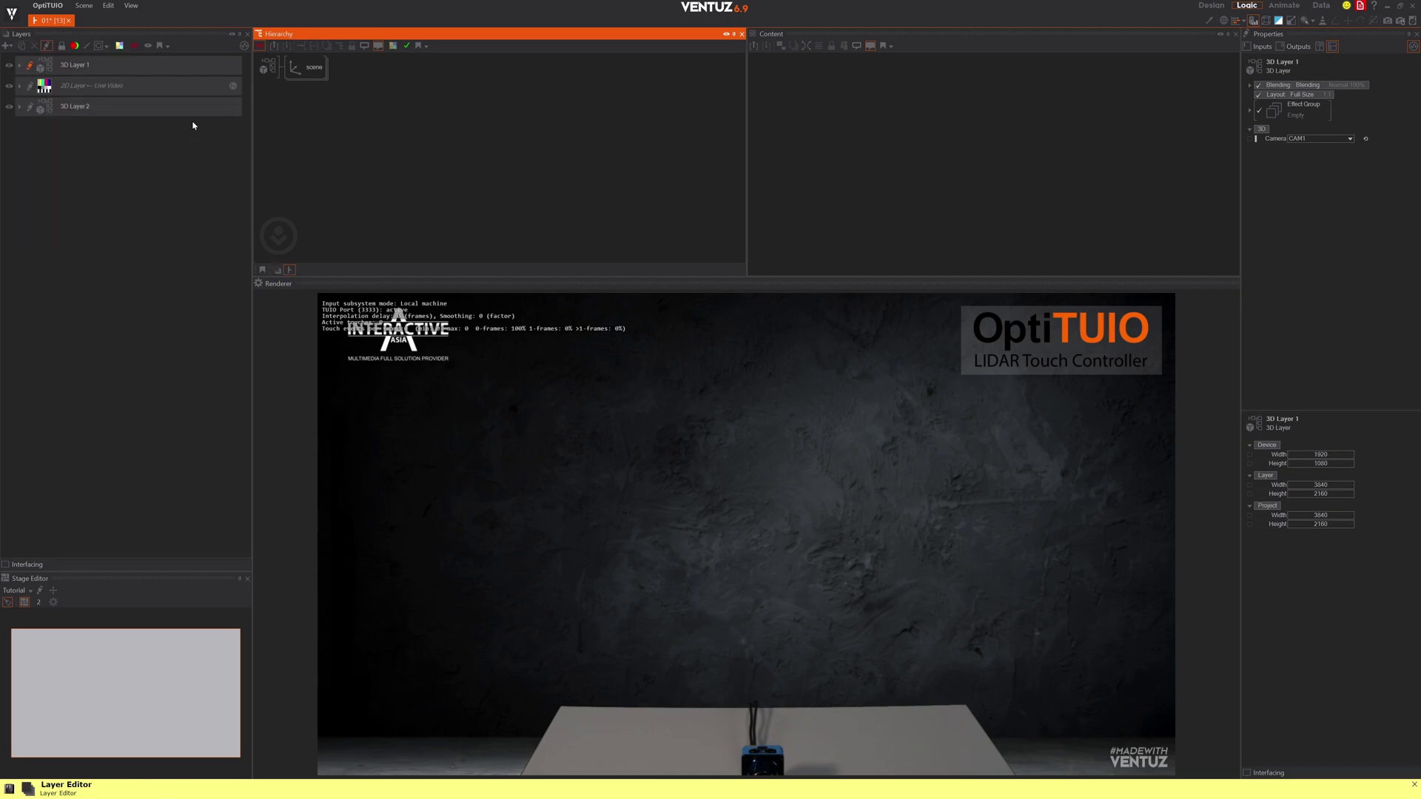
double_click(80, 106)
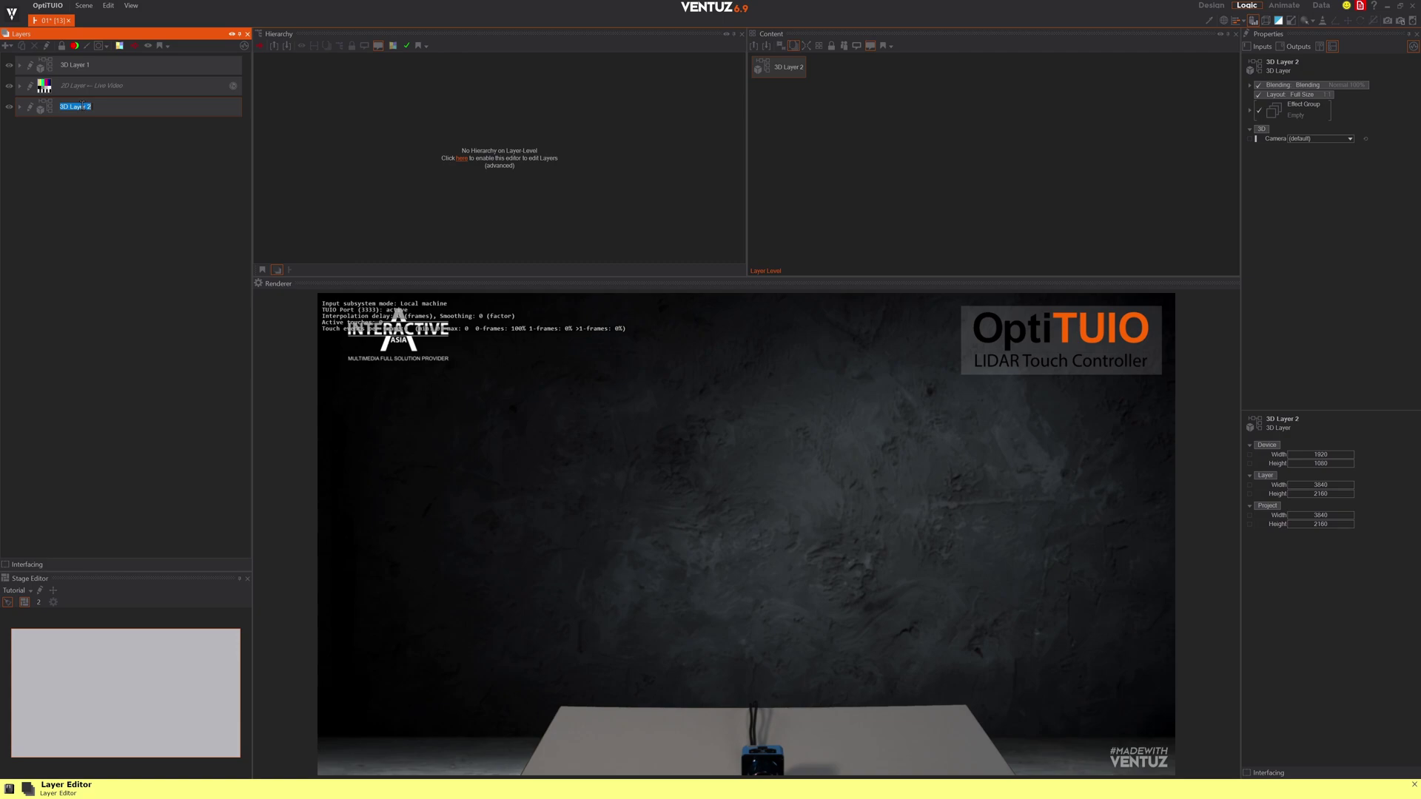
type("Interact")
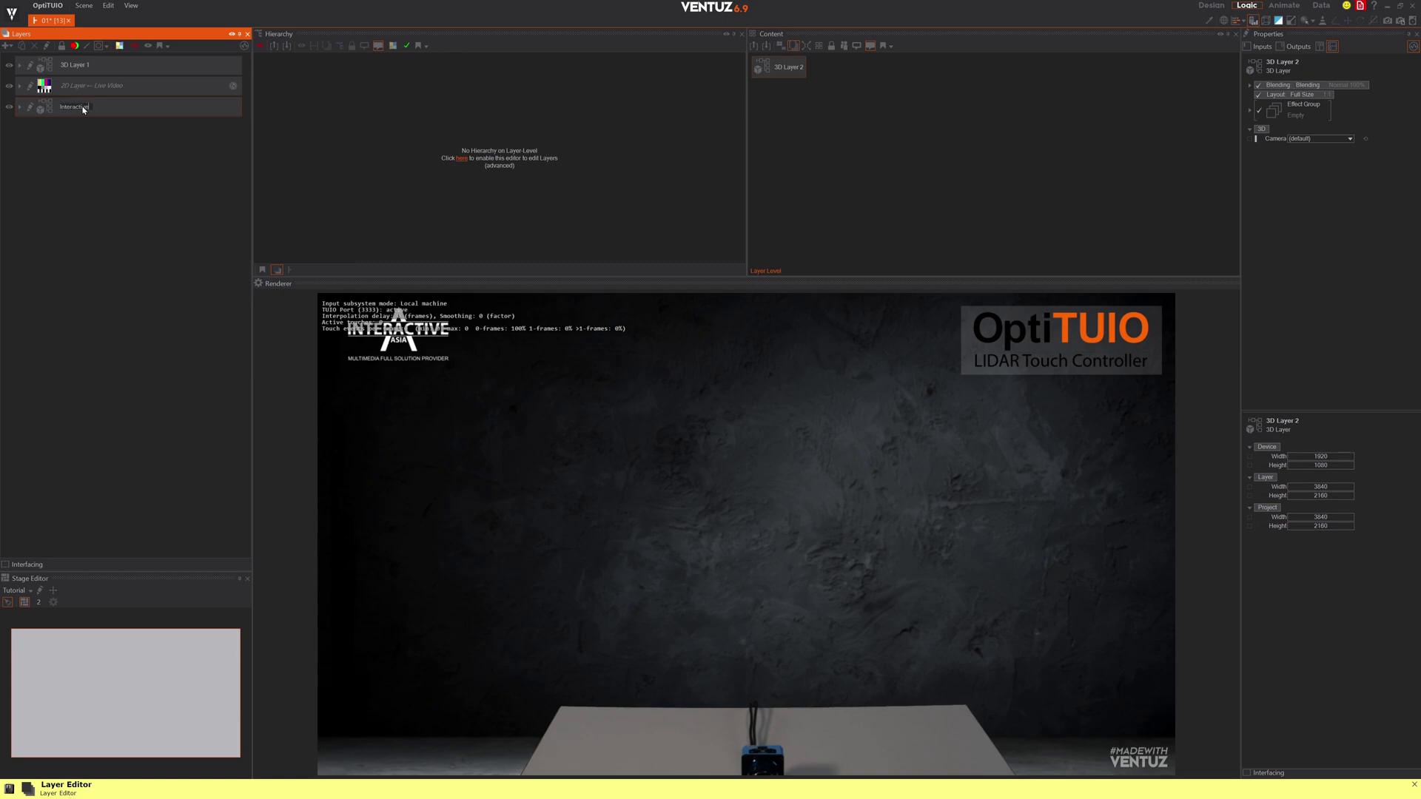
type("ive")
key("Return")
Step: Open the Interactive layer's hierarchy and search the node browser for 'Touch trans'
left_click(30, 109)
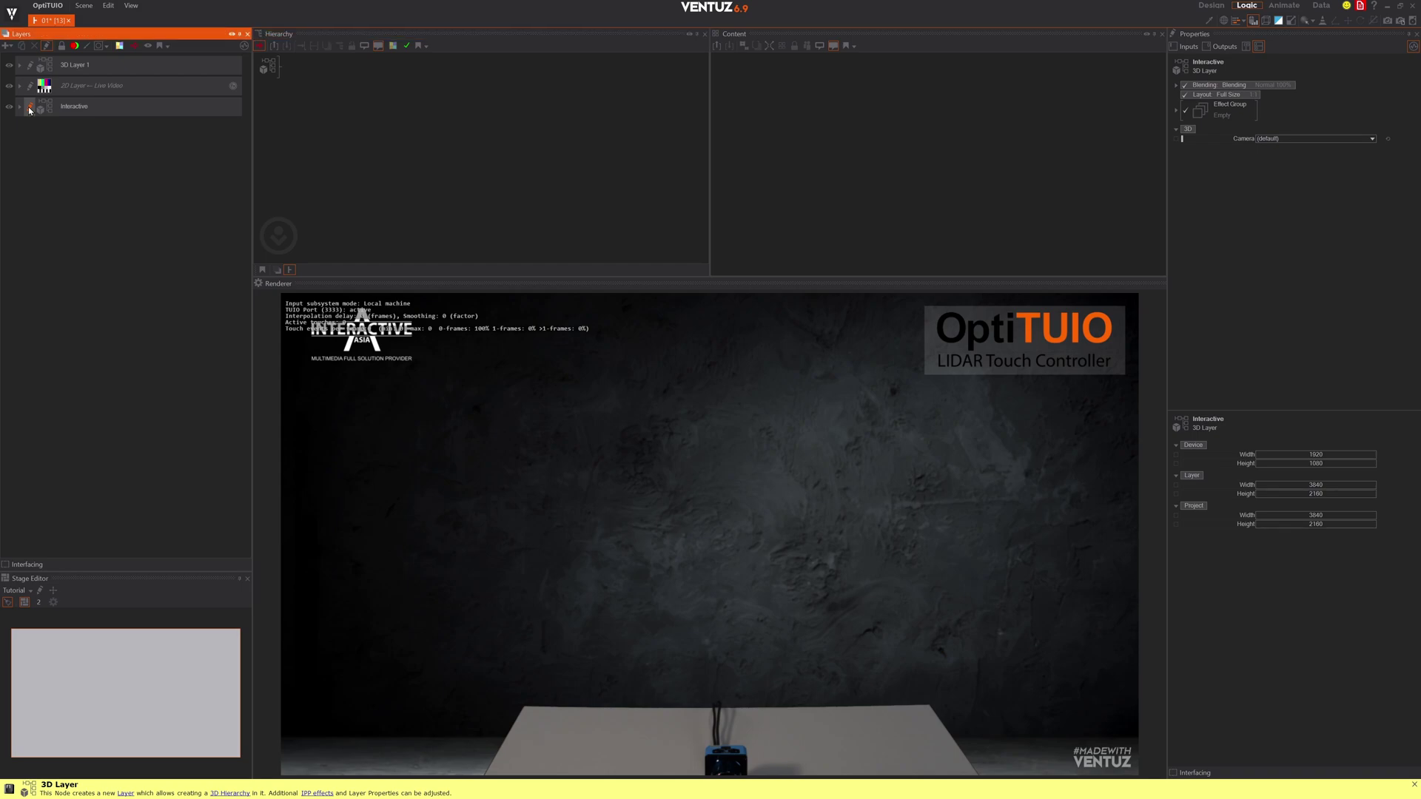
left_click(333, 122)
type("Touch trans")
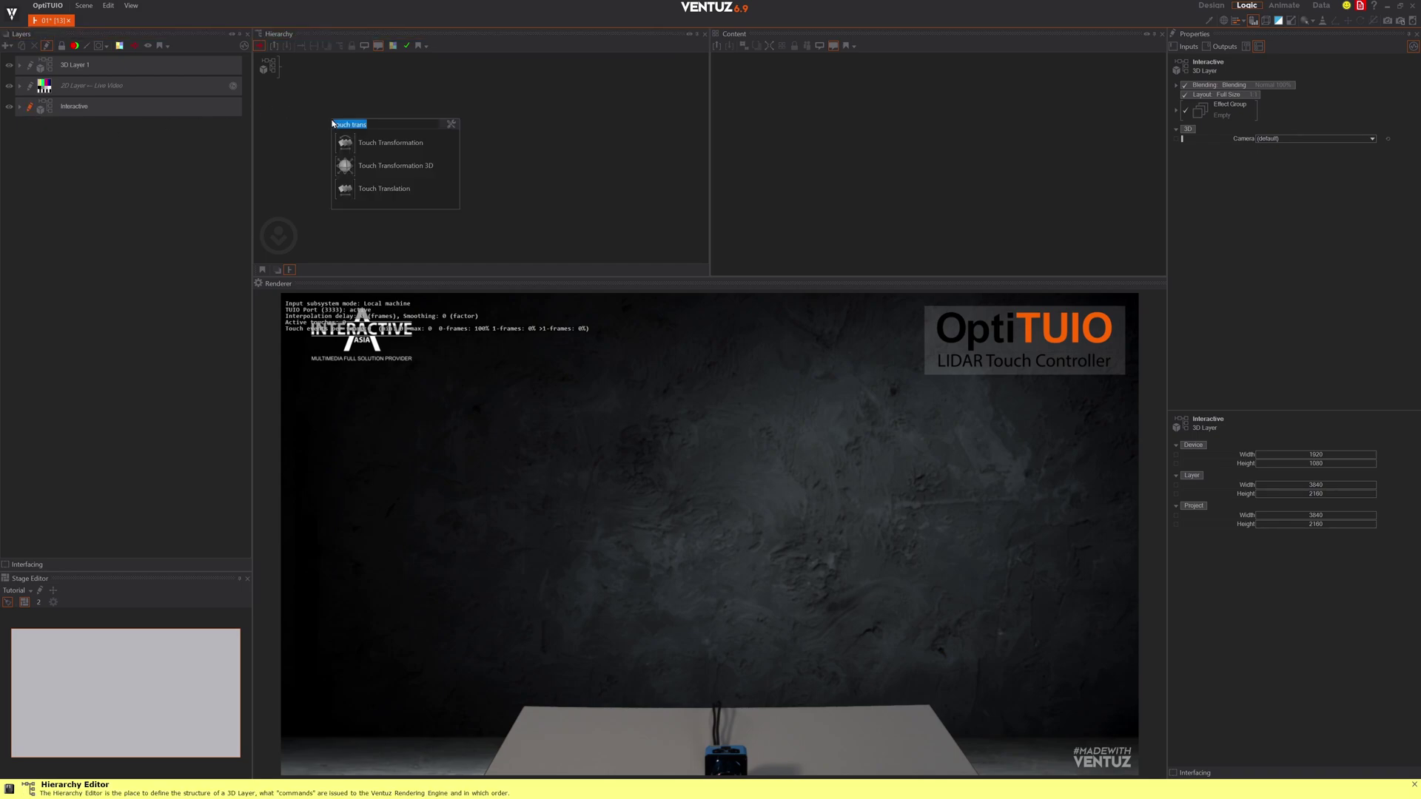
Step: Insert Touch Translation, Axis and Rectangle nodes into the Interactive layer's hierarchy
left_click(354, 189)
left_click(284, 72)
left_click(317, 145)
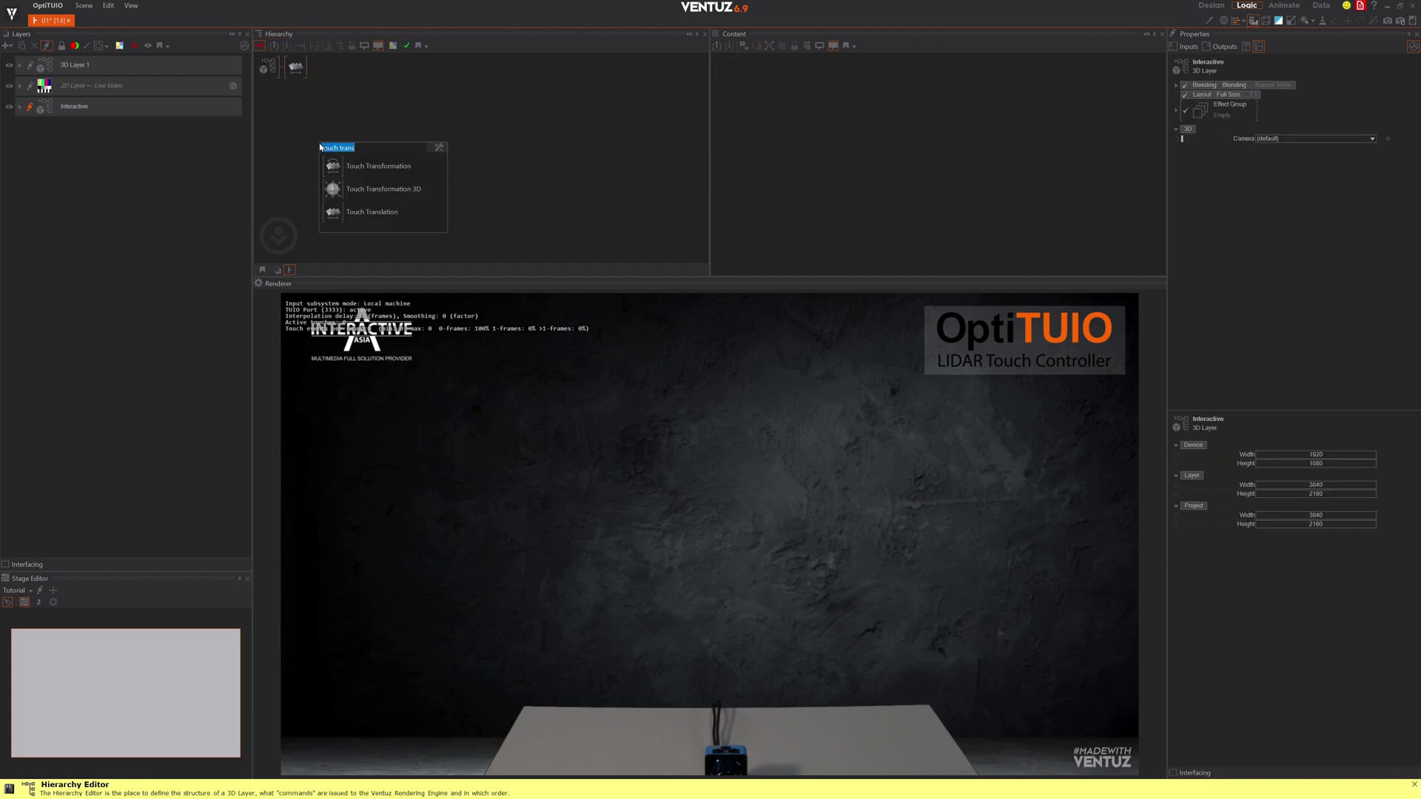
type("ax")
left_click(333, 168)
left_click(294, 67)
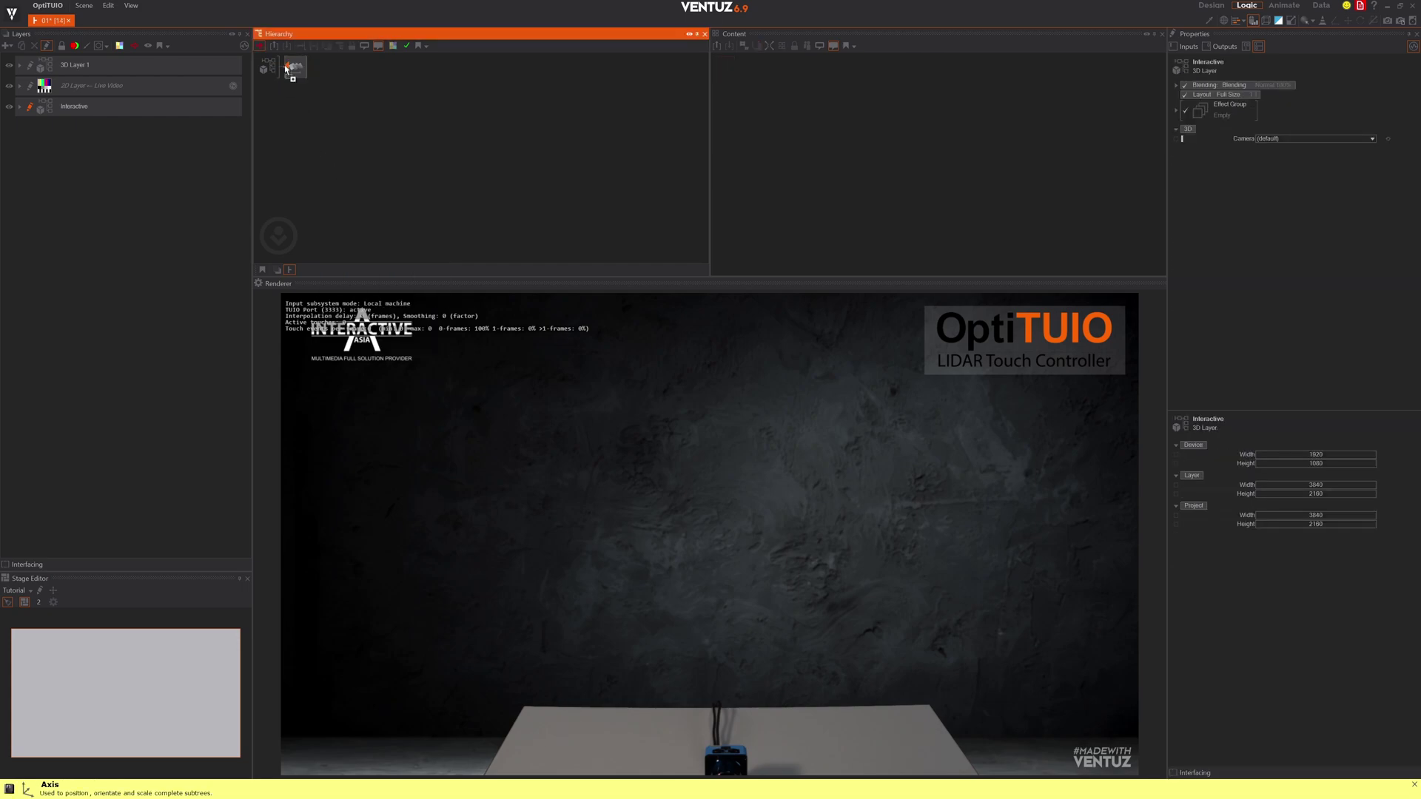
left_click(334, 144)
type("rect")
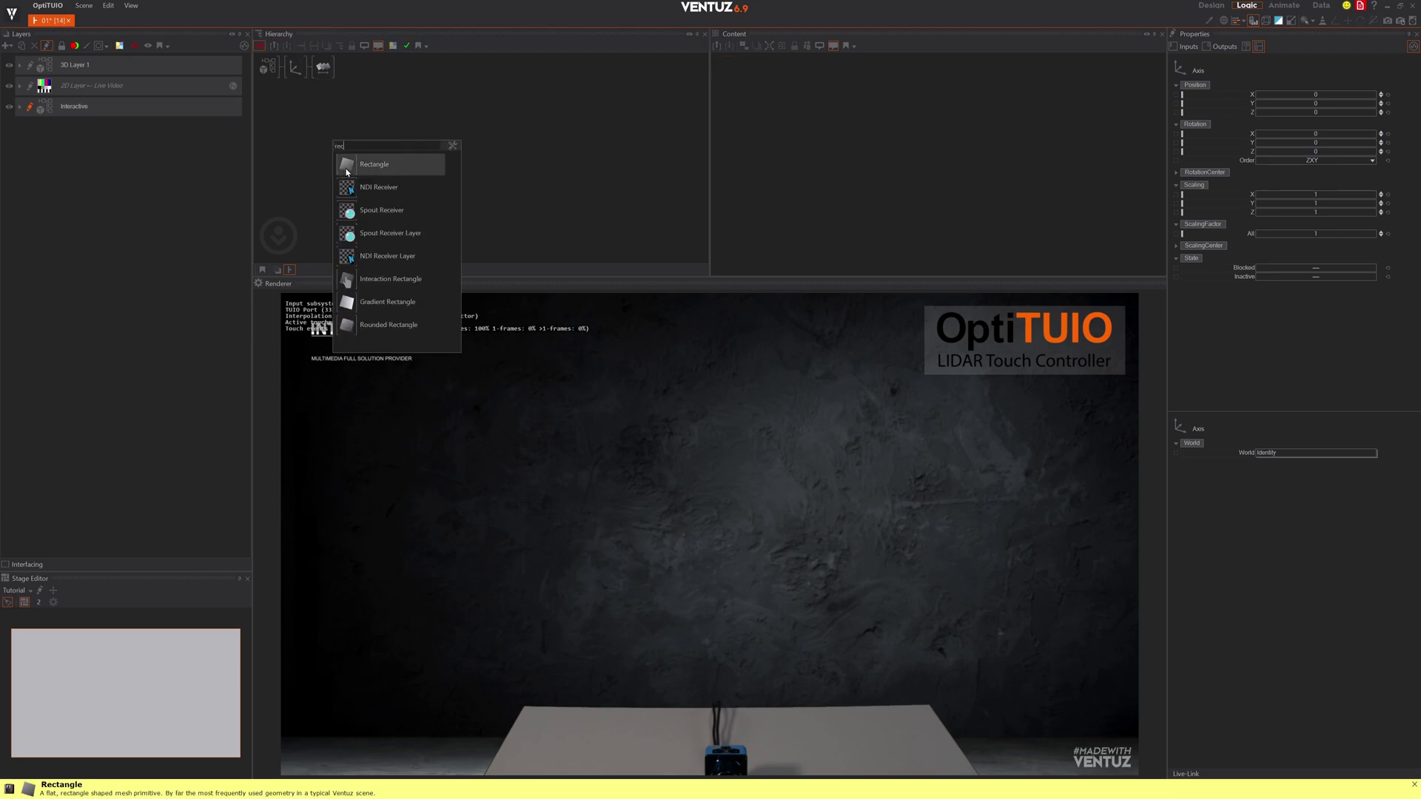
left_click(363, 163)
left_click(336, 75)
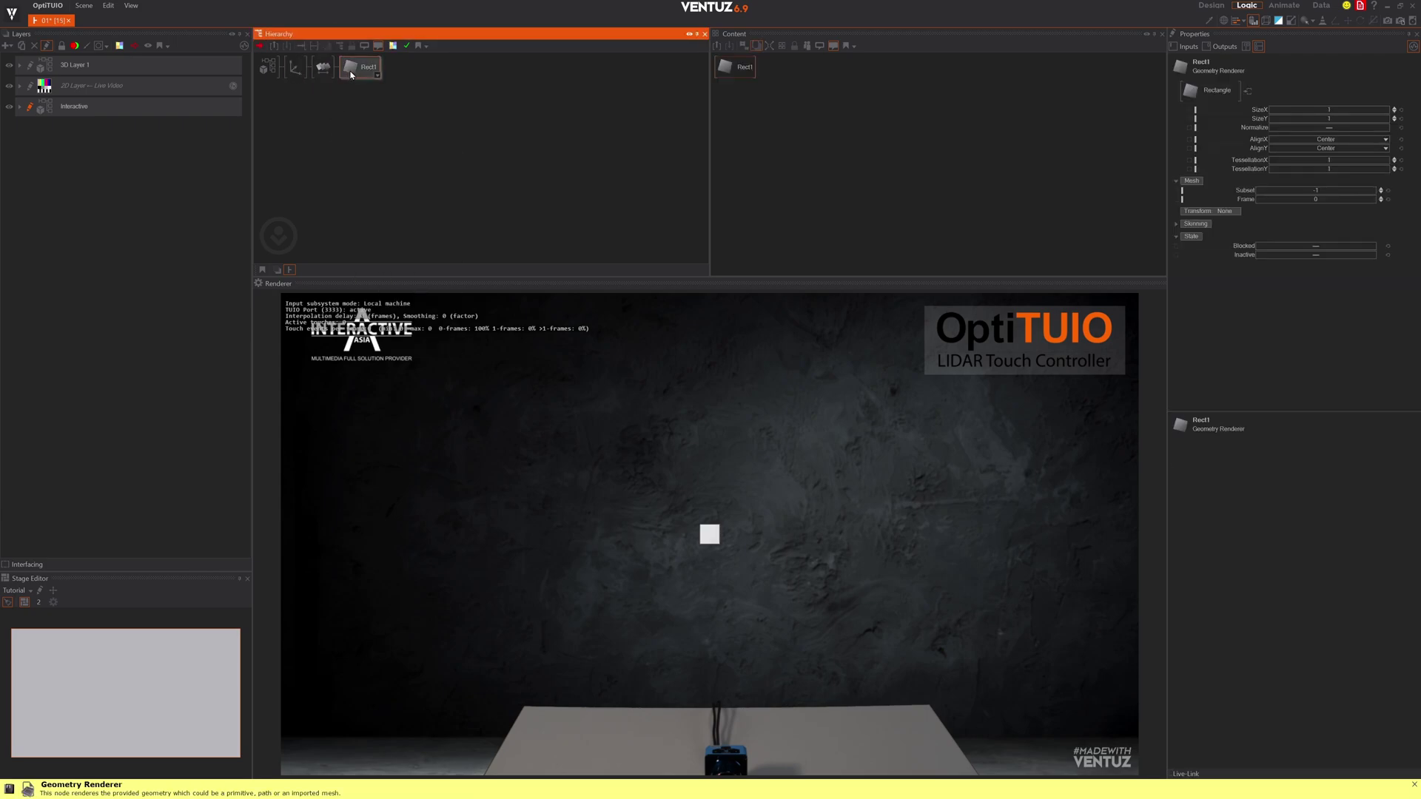
Step: Raise the Axis ScalingFactor All to 0.74 to enlarge the white square, then test a touch
left_click(296, 67)
left_click_drag(1358, 236, 1375, 236)
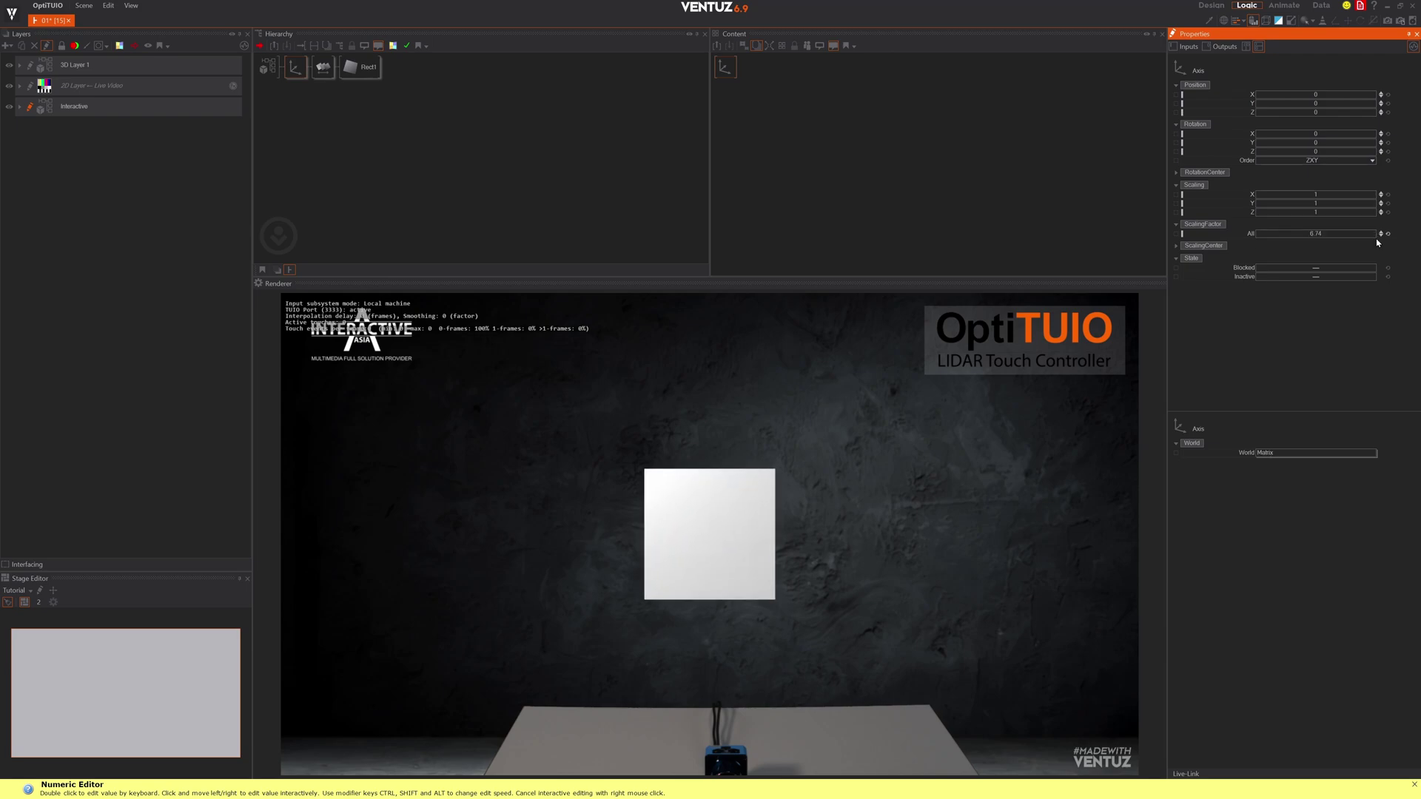
left_click(959, 490)
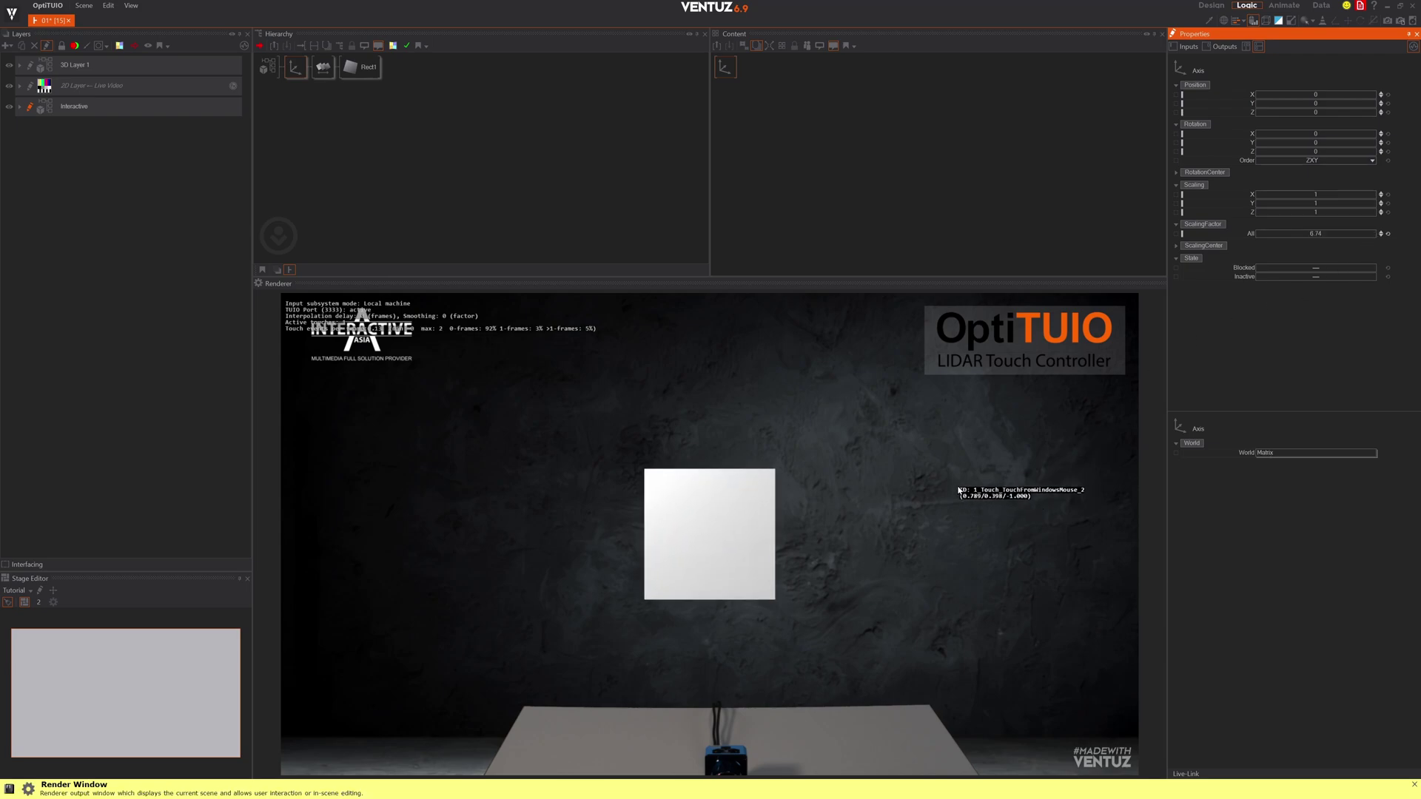
Step: Position OptiTUIO alongside, select the Touch Translation node, and touch the square to move it right
key("alt+Tab")
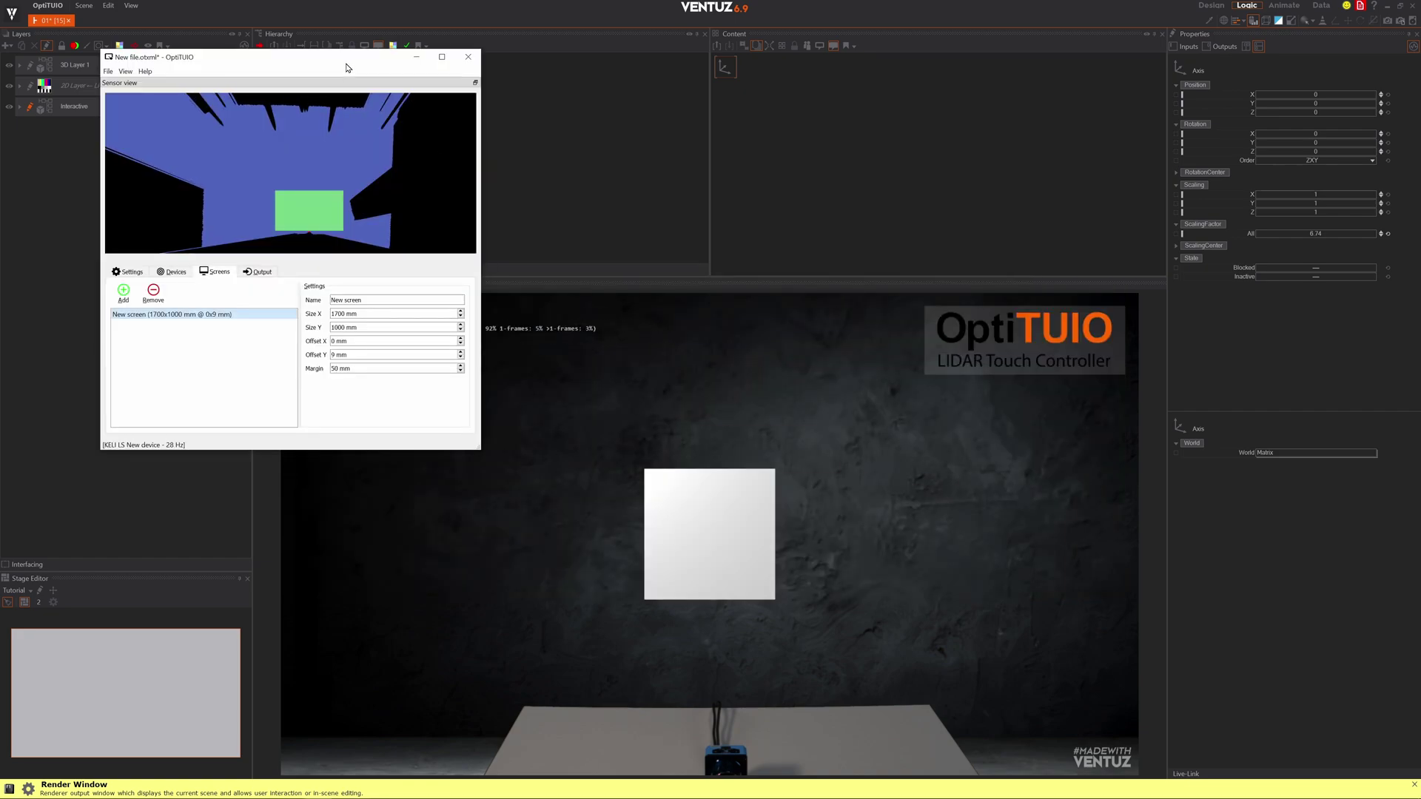
left_click_drag(345, 68, 280, 150)
left_click(327, 108)
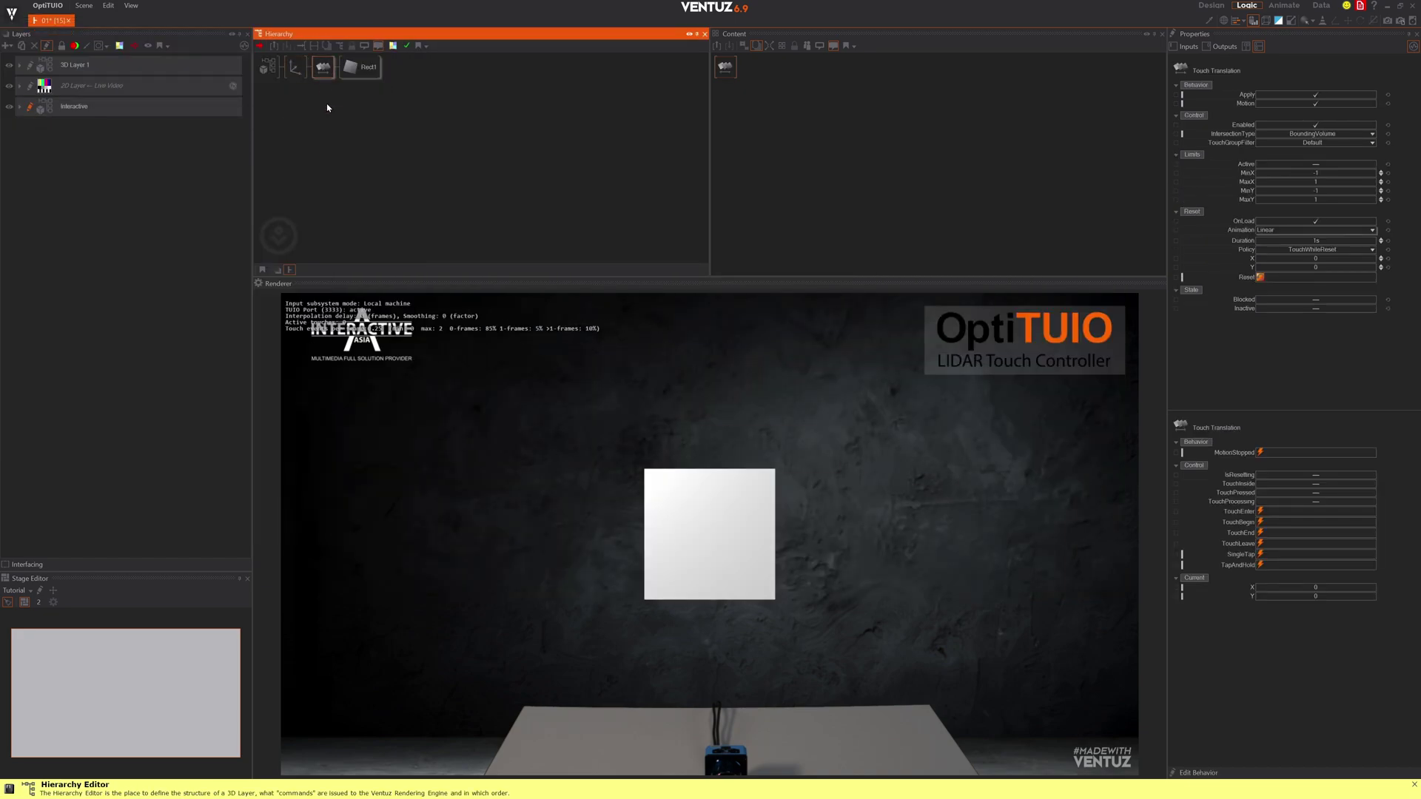
key("alt+Tab")
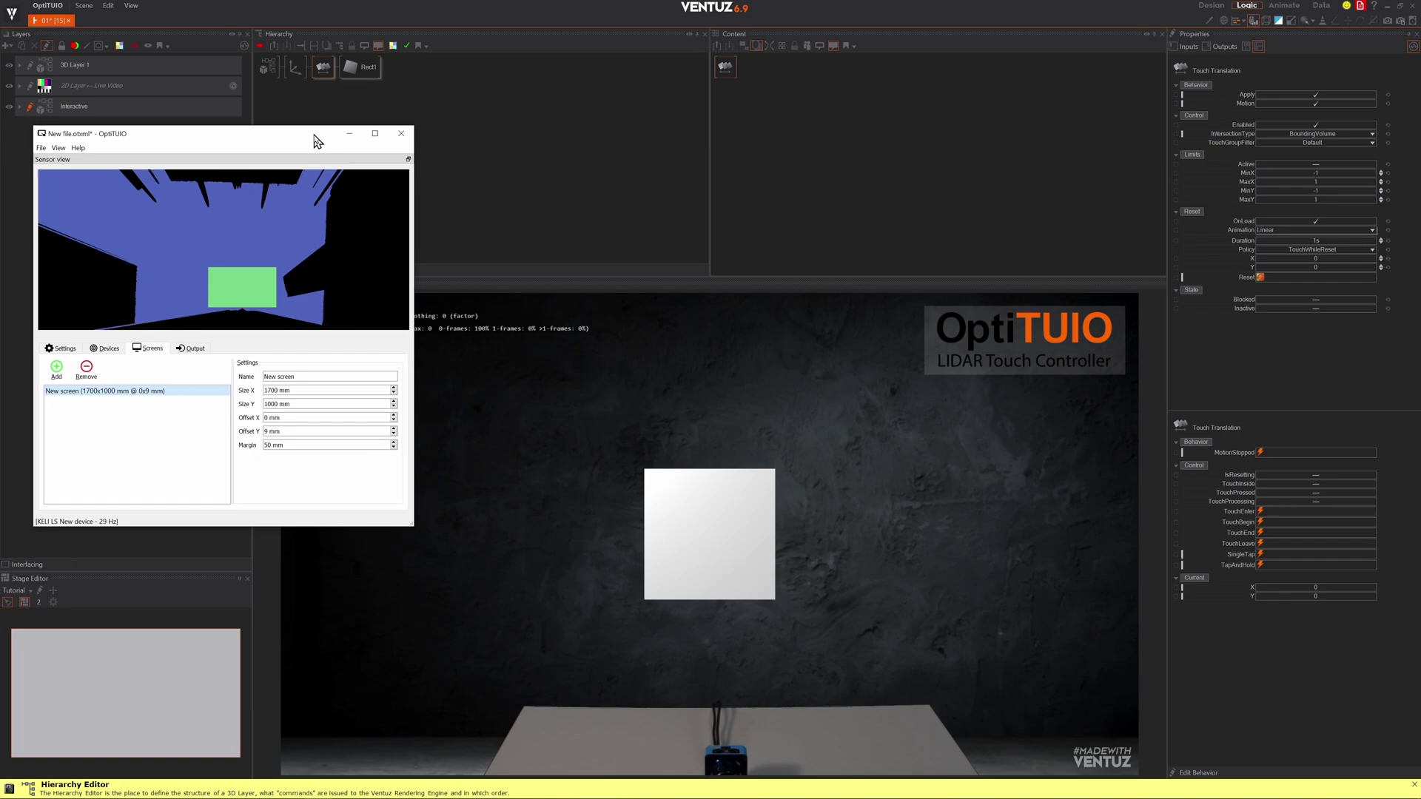
left_click_drag(324, 141, 303, 105)
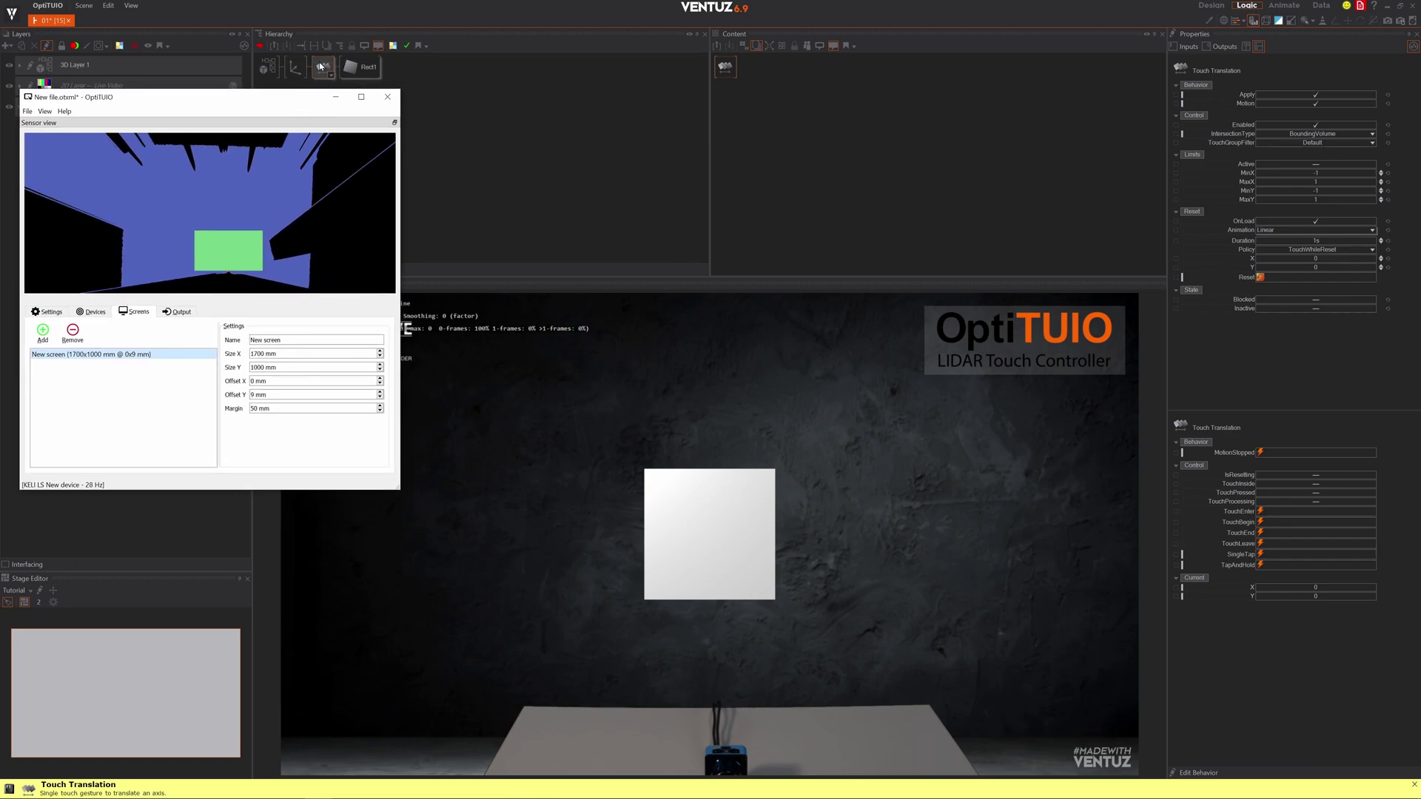
left_click(781, 560)
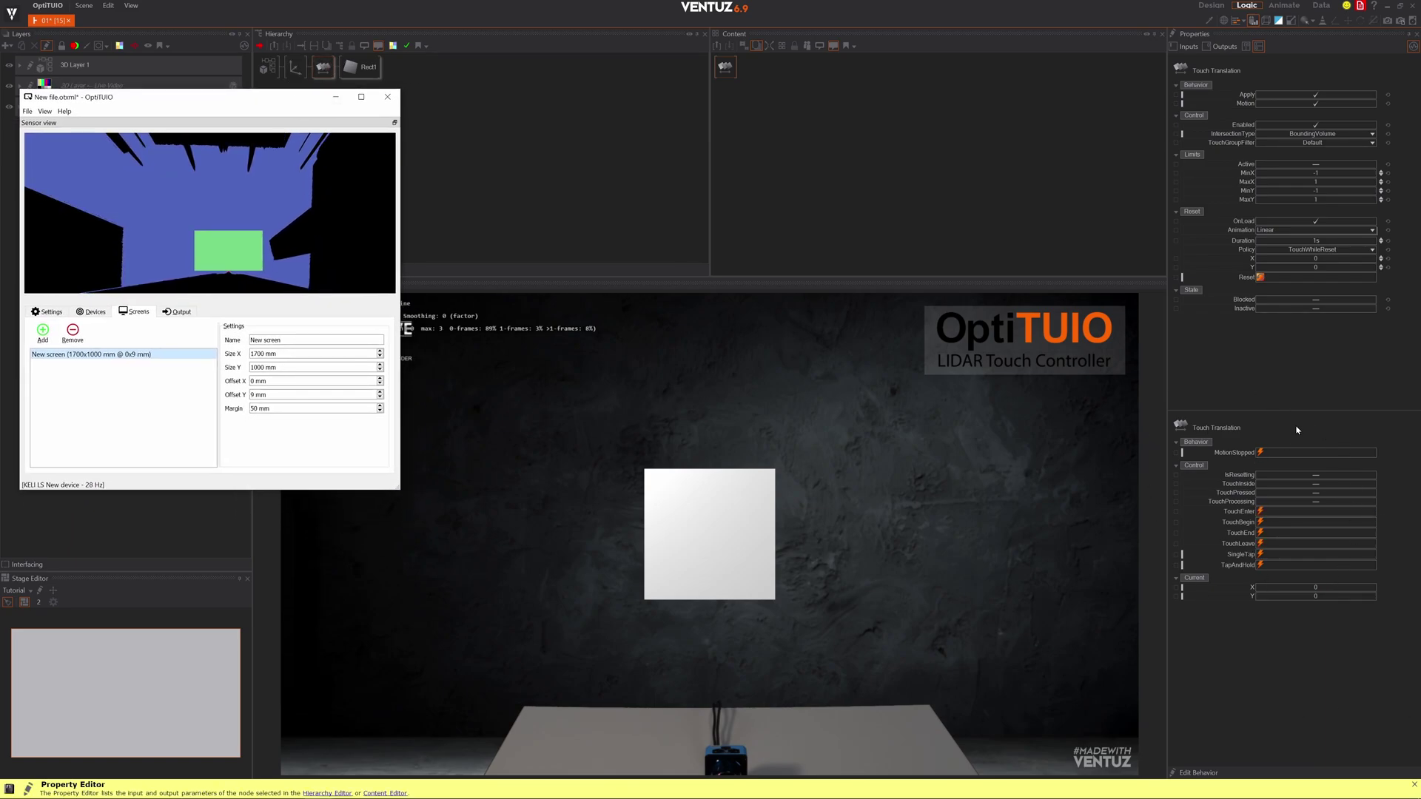